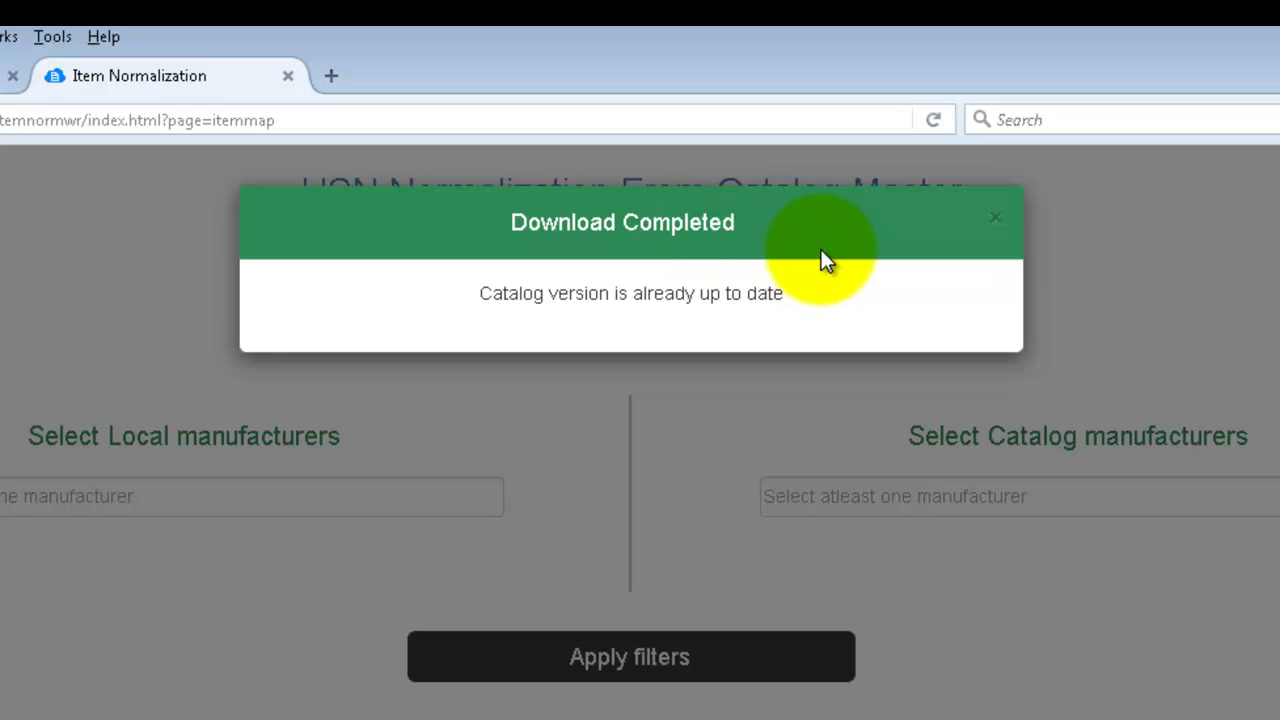
- Dismiss the catalog download message and select FDC LTD as the local manufacturer
{"action": "left_click", "coordinate": [997, 219]}
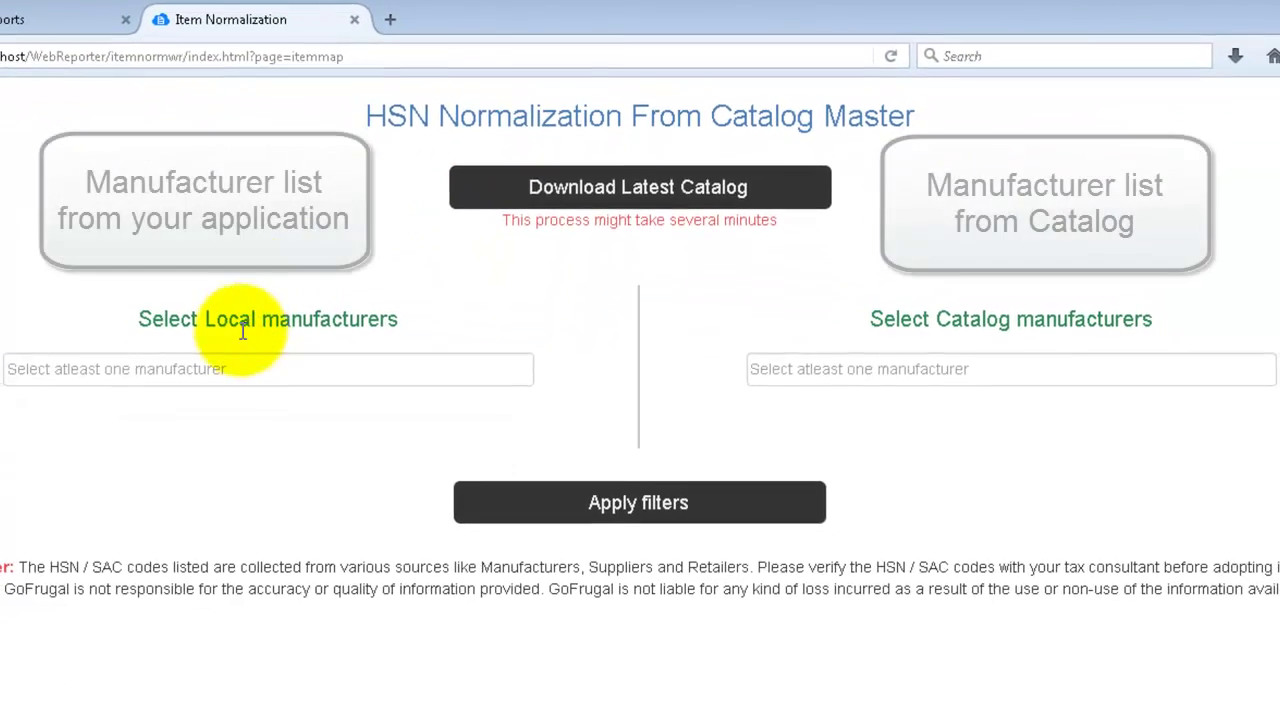
{"action": "left_click", "coordinate": [210, 365]}
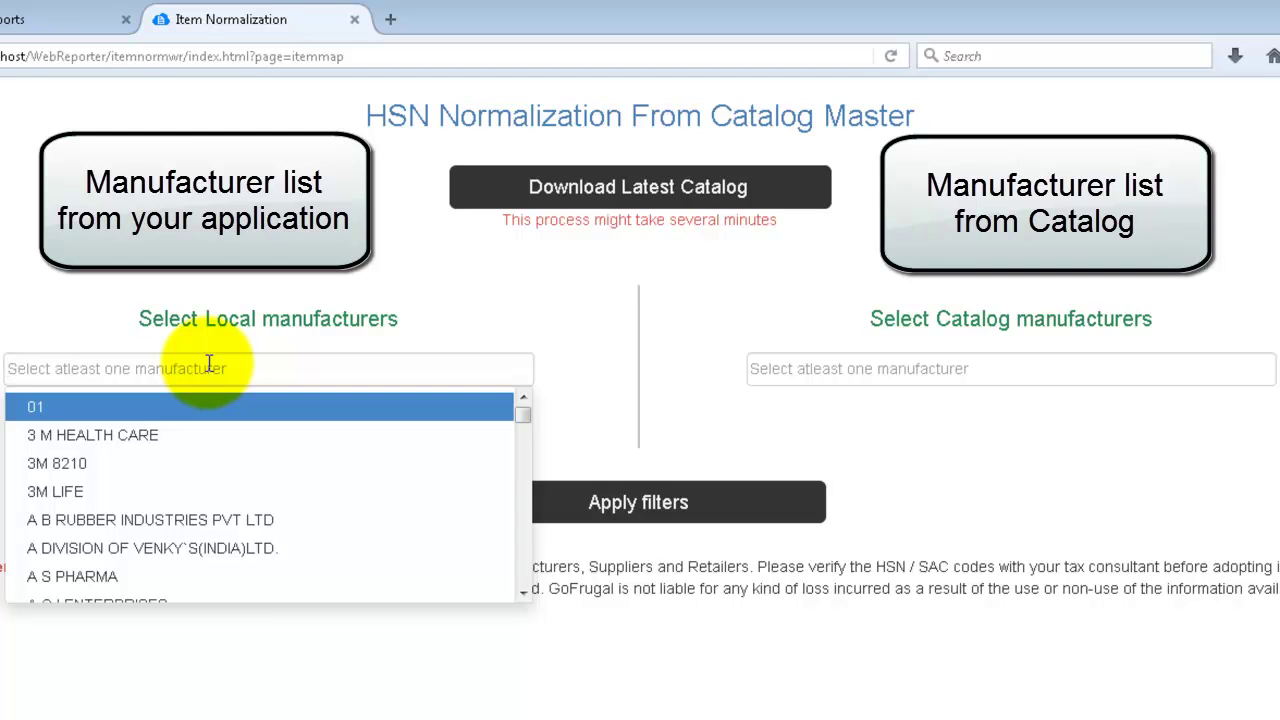
{"action": "left_click", "coordinate": [956, 374]}
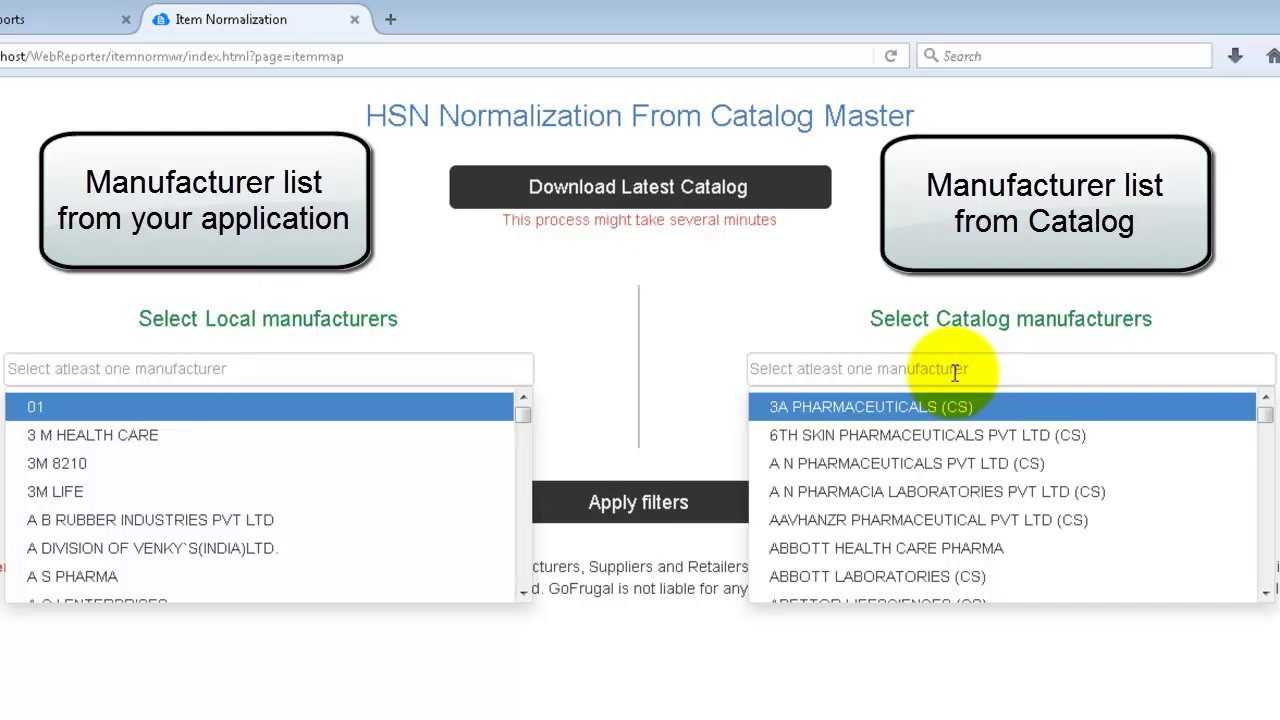
{"action": "left_click", "coordinate": [213, 372]}
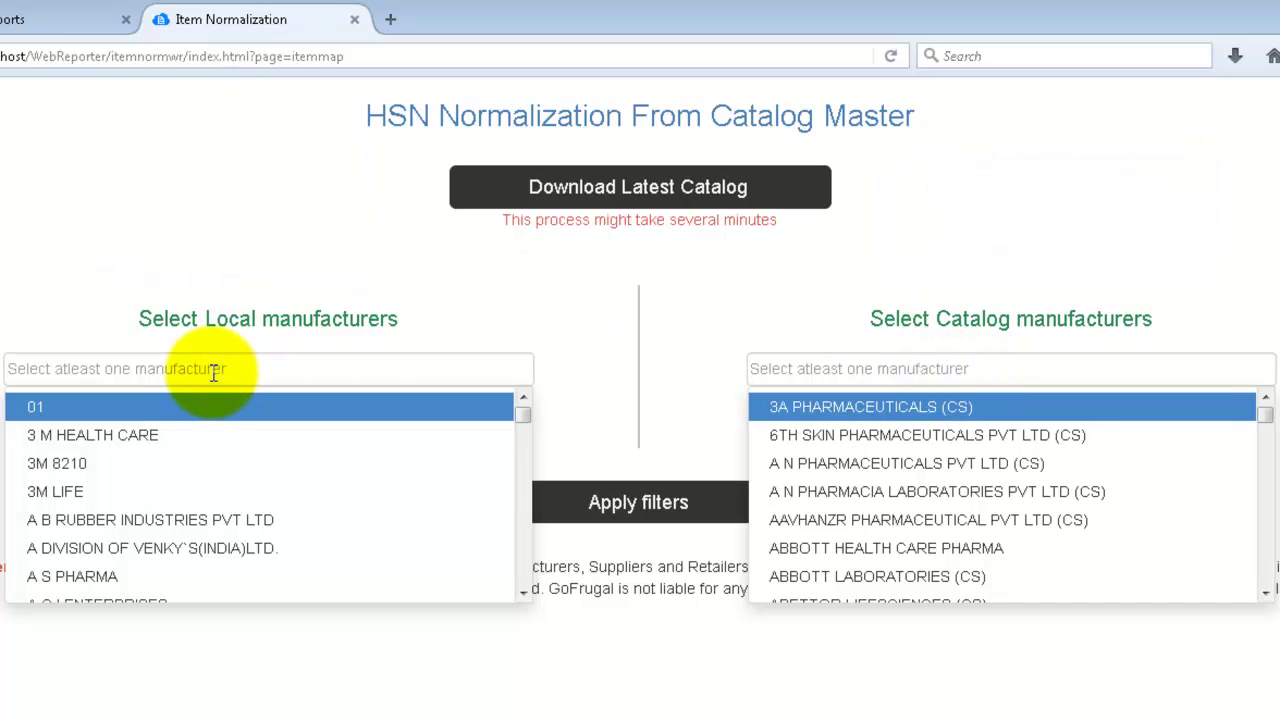
{"action": "type", "text": "fdc"}
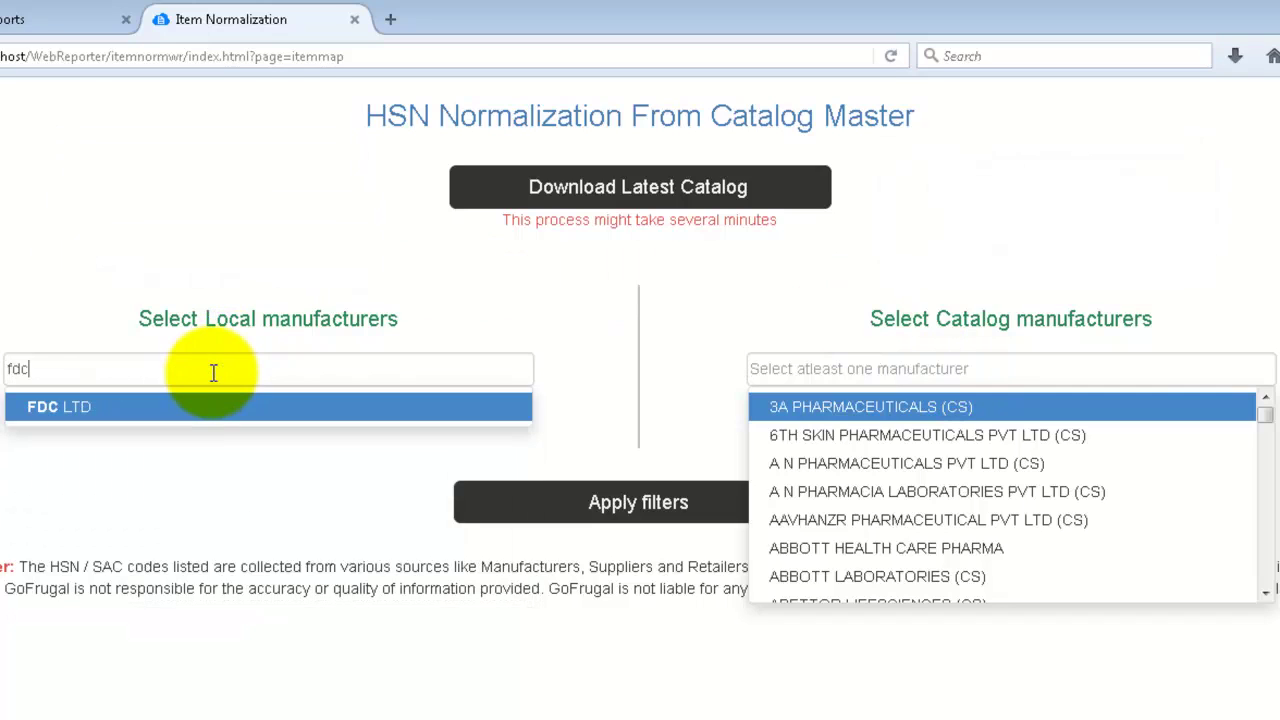
{"action": "left_click", "coordinate": [89, 421]}
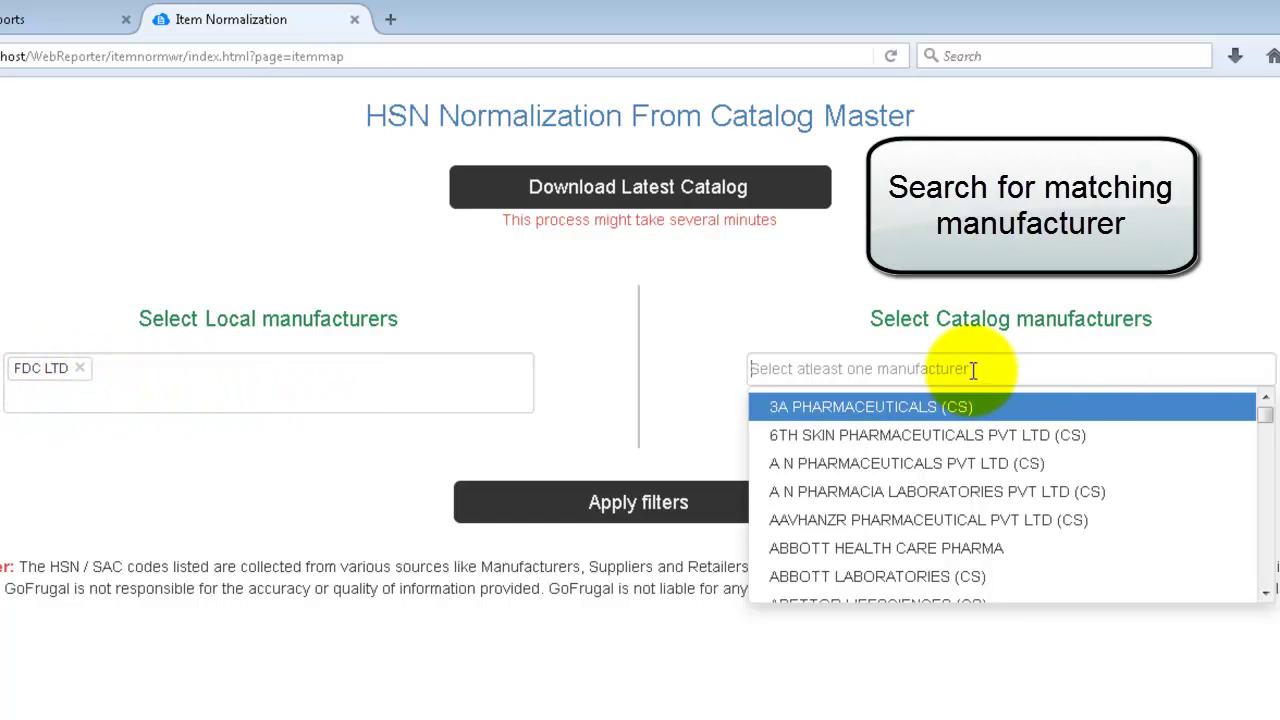
- Select FDC as the matching catalog manufacturer and apply the manufacturer filters
{"action": "type", "text": "fdc"}
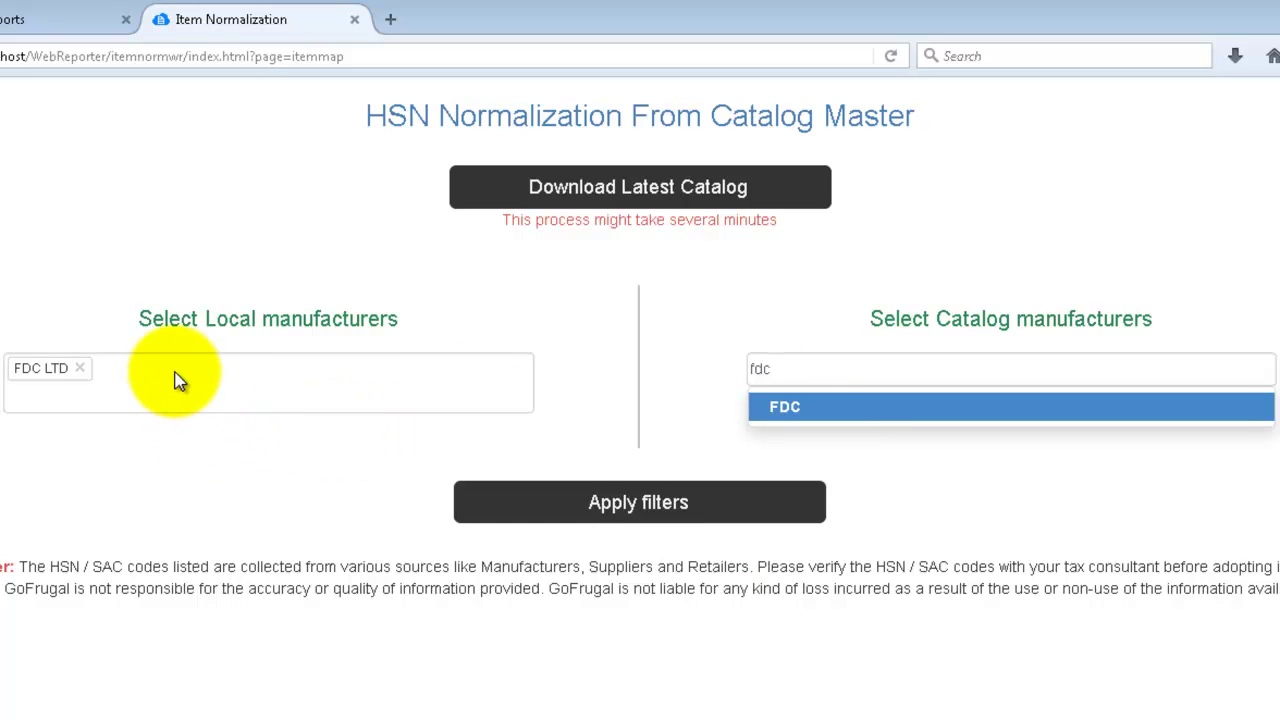
{"action": "left_click", "coordinate": [843, 424]}
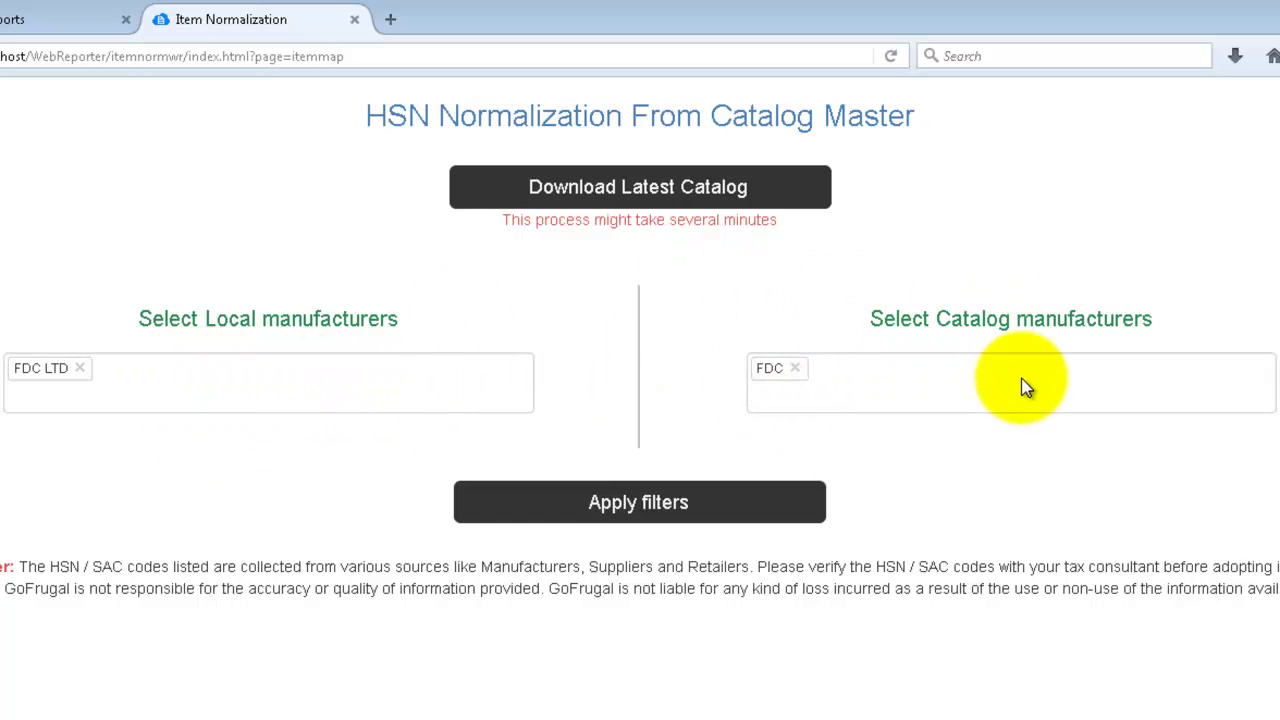
{"action": "left_click", "coordinate": [645, 506]}
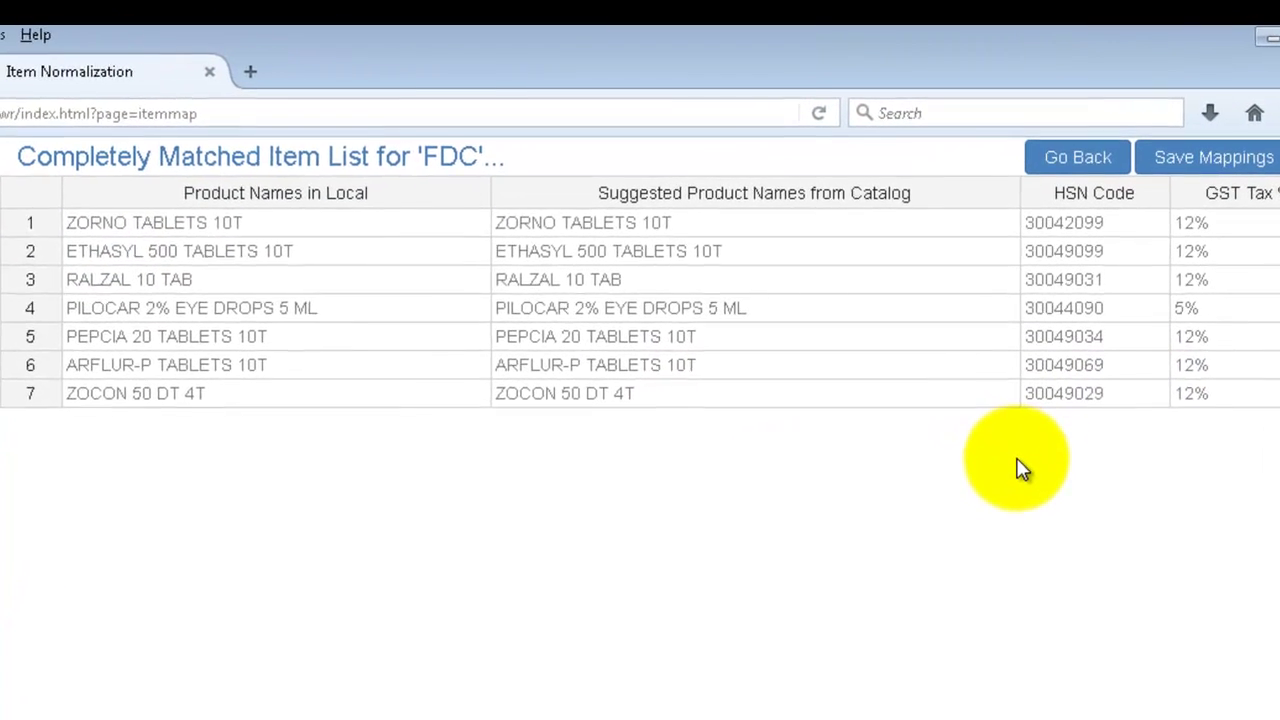
- Review the completely matched FDC items, then save and confirm their mappings
{"action": "left_click", "coordinate": [86, 222]}
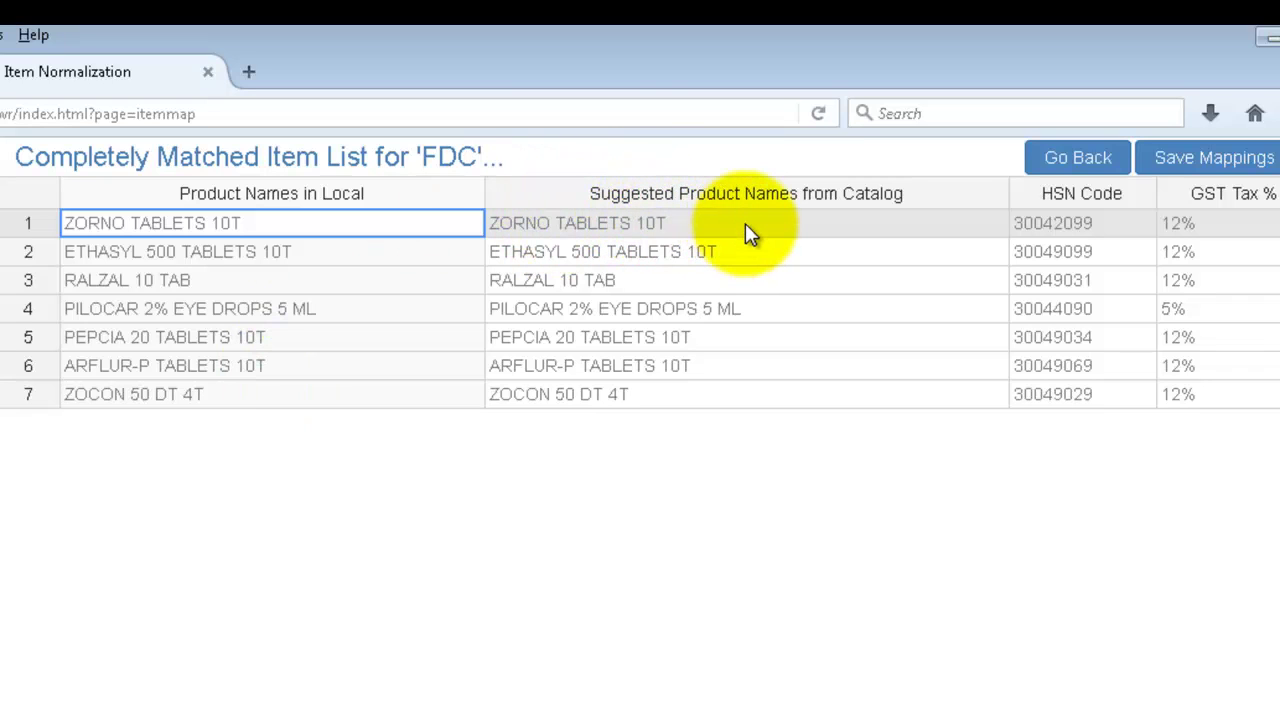
{"action": "left_click", "coordinate": [1113, 240]}
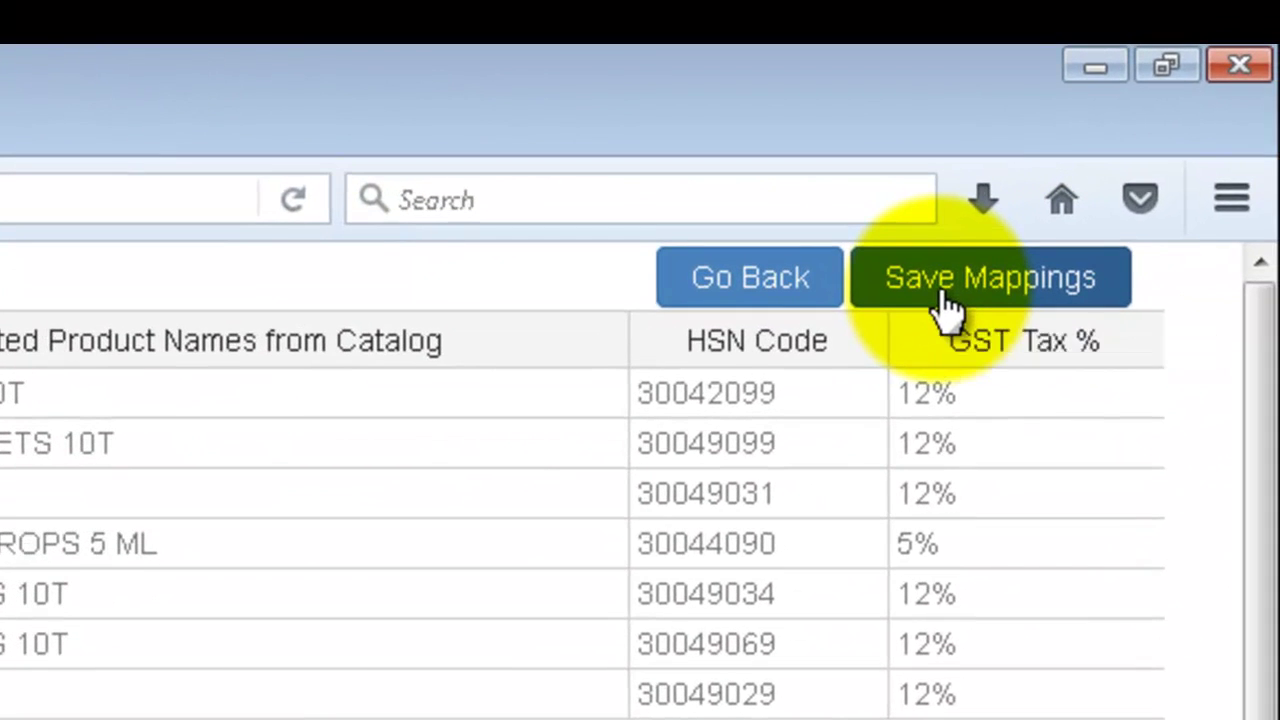
{"action": "left_click", "coordinate": [942, 292]}
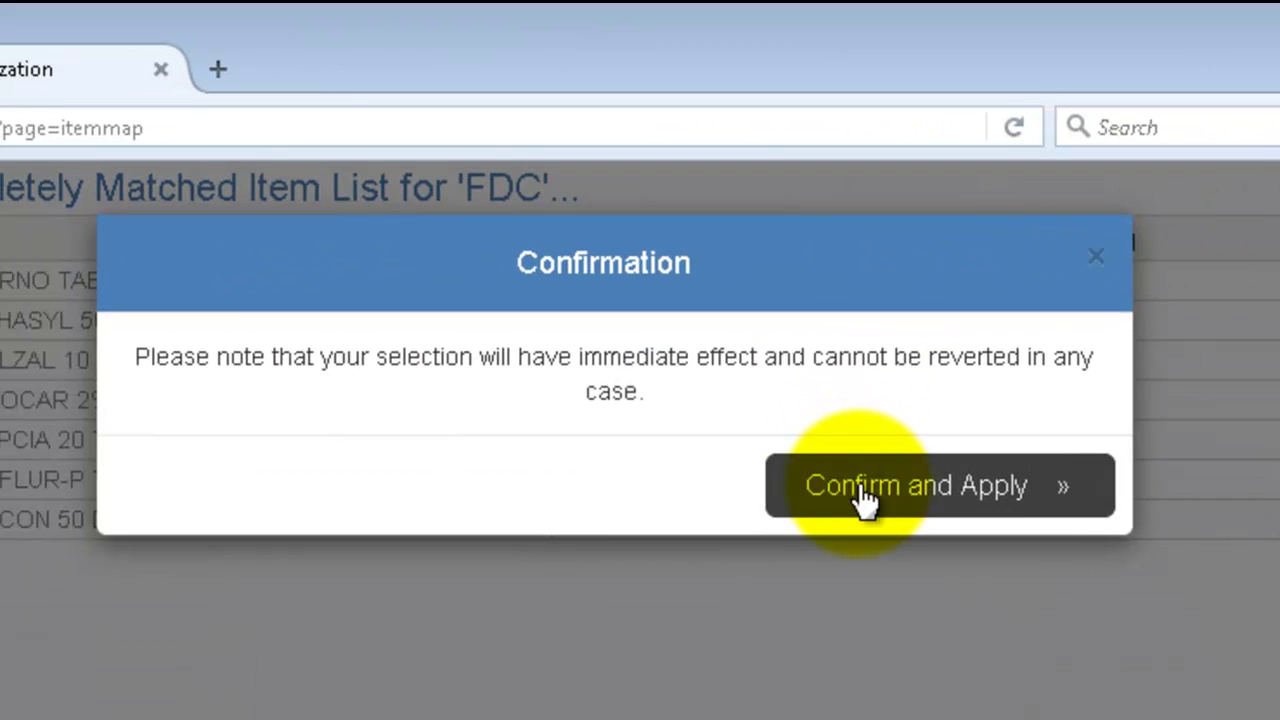
{"action": "left_click", "coordinate": [860, 490]}
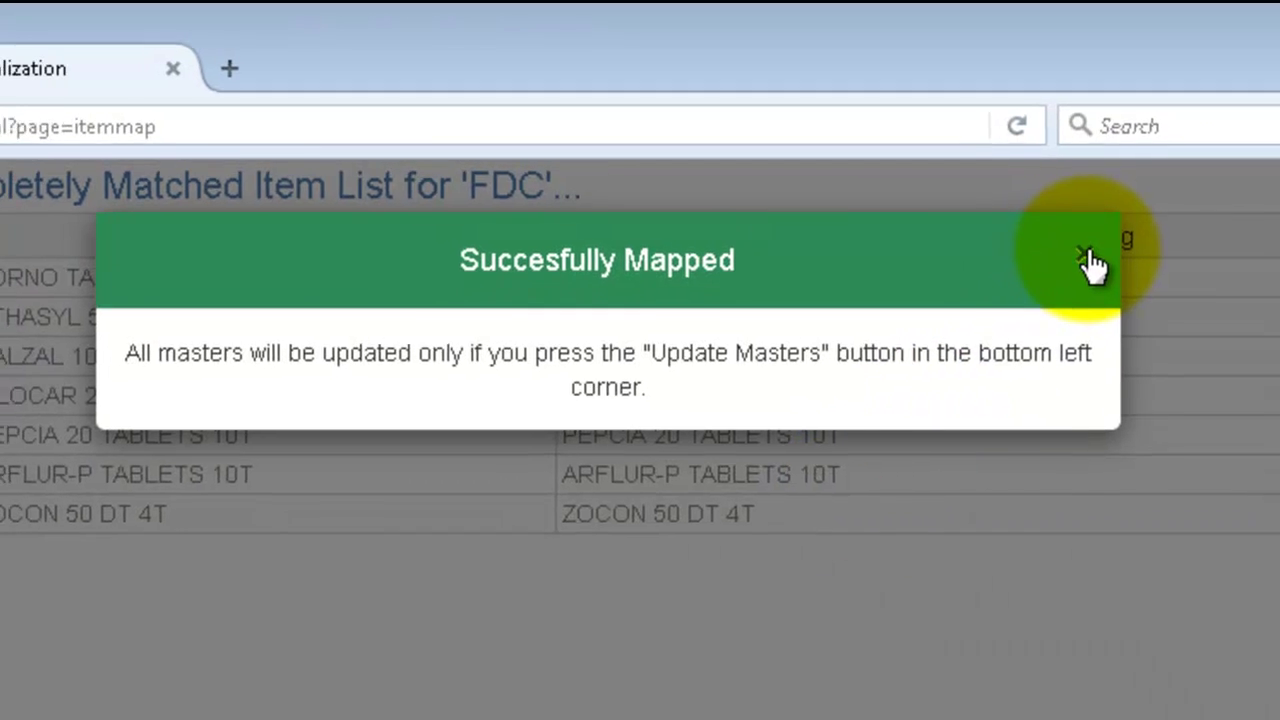
{"action": "left_click", "coordinate": [1085, 257]}
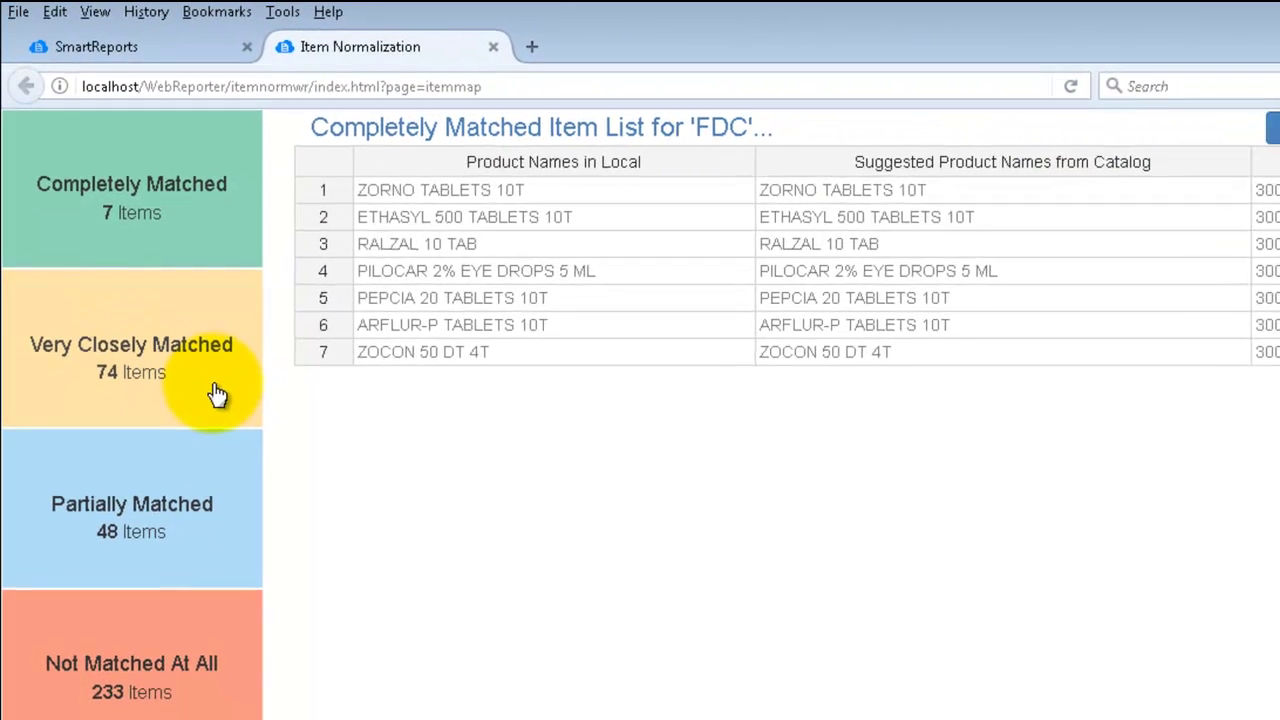
- In the very closely matched item list, set the suggested catalog product for SALBETOL 2MG TAB to None
{"action": "left_click", "coordinate": [220, 400]}
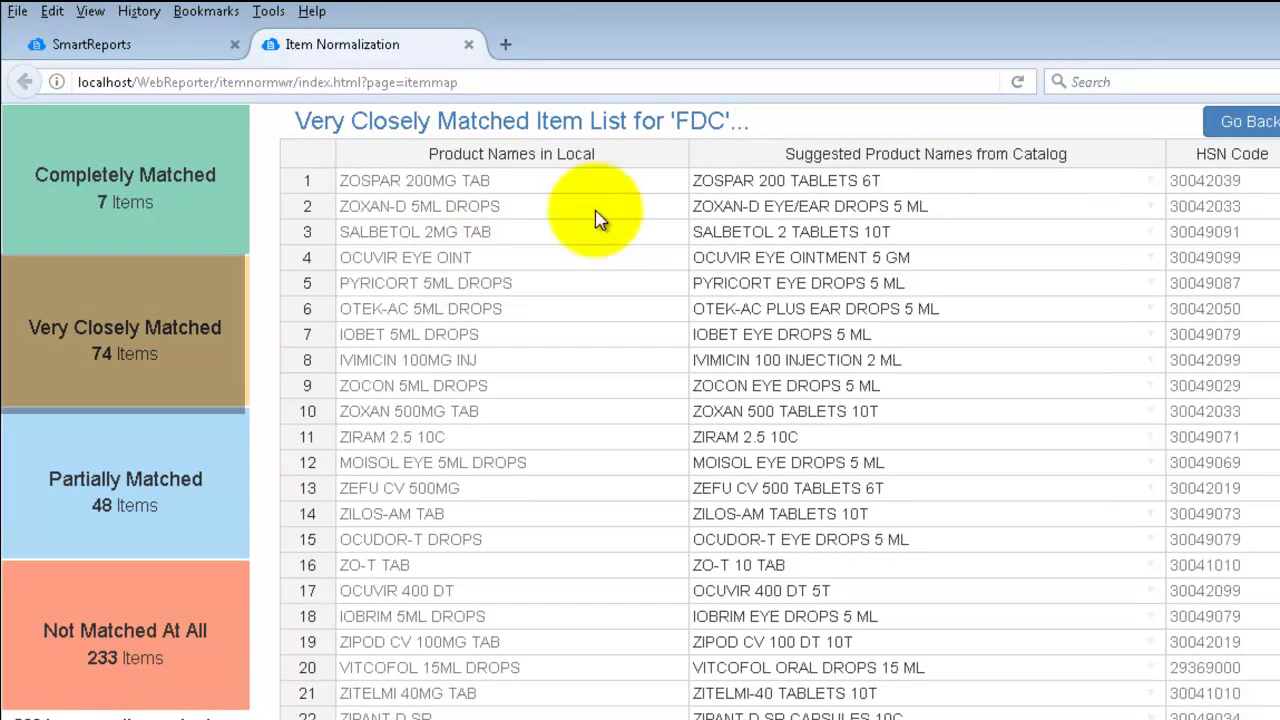
{"action": "left_click", "coordinate": [935, 231]}
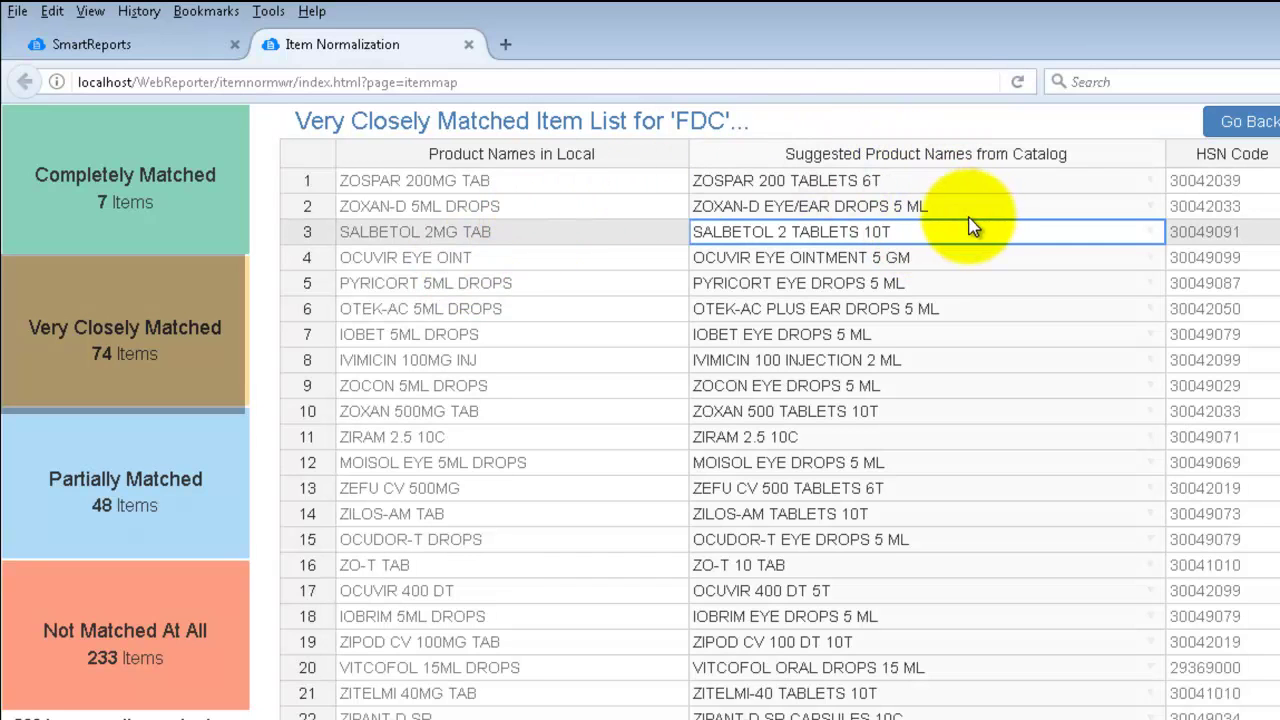
{"action": "left_click", "coordinate": [912, 240]}
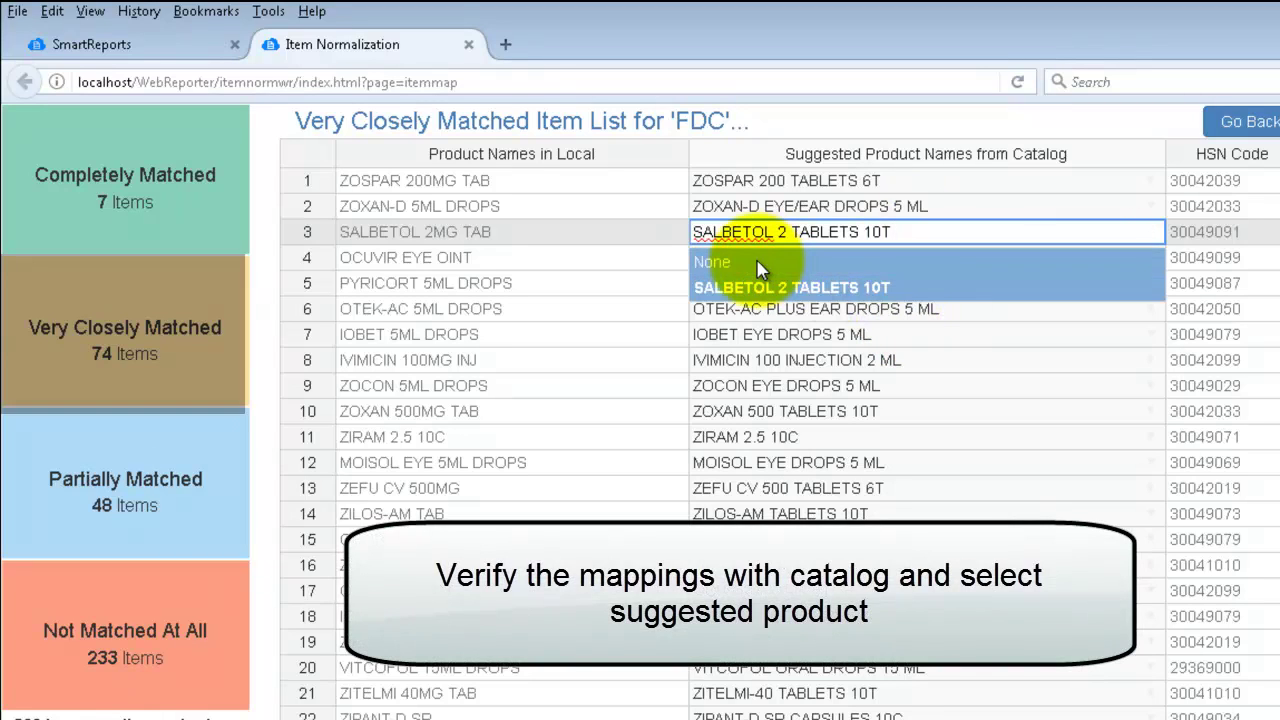
{"action": "left_click", "coordinate": [825, 261]}
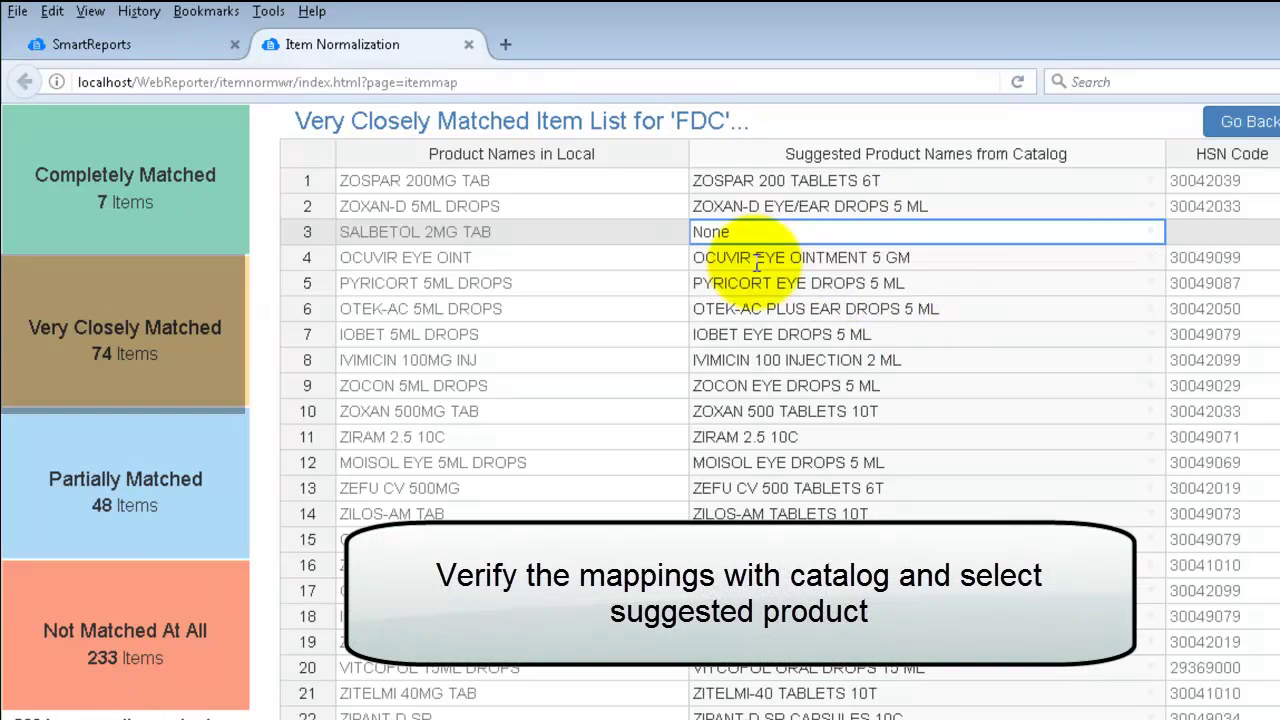
- Check the other suggested products in the very closely matched list, then save and confirm its mappings
{"action": "left_click", "coordinate": [915, 266]}
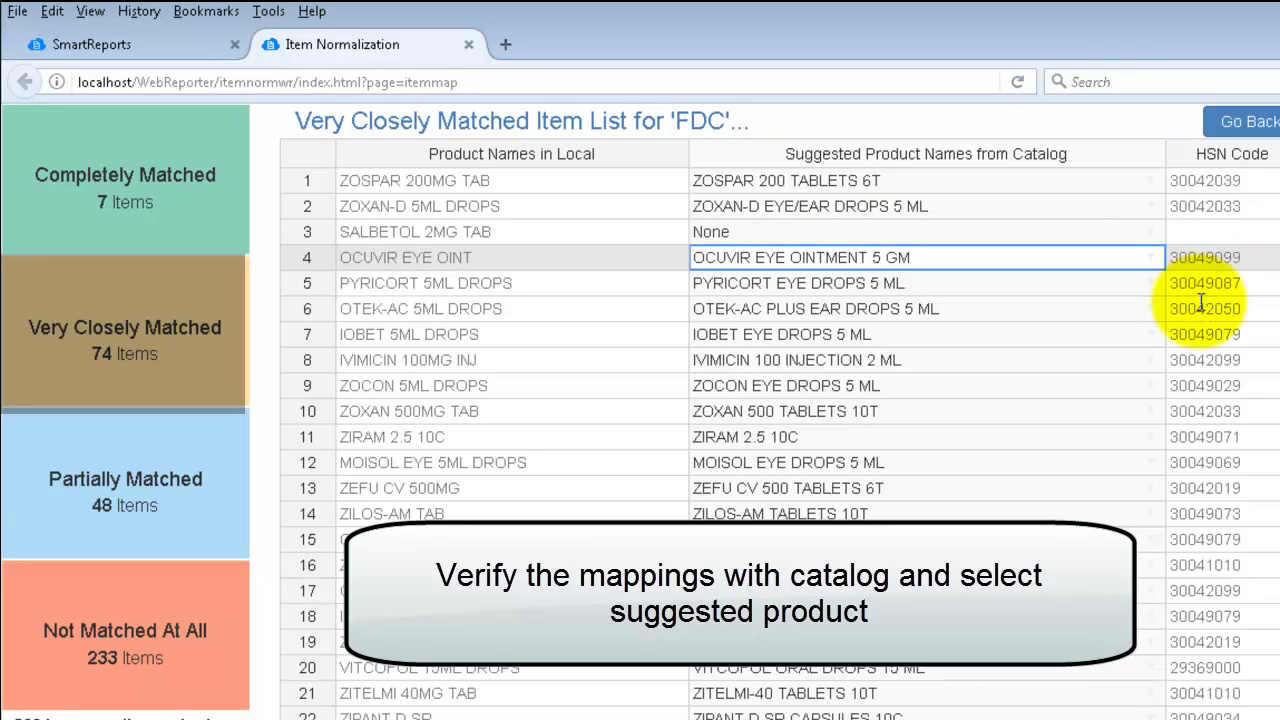
{"action": "left_click", "coordinate": [1055, 309]}
{"action": "left_click", "coordinate": [920, 437]}
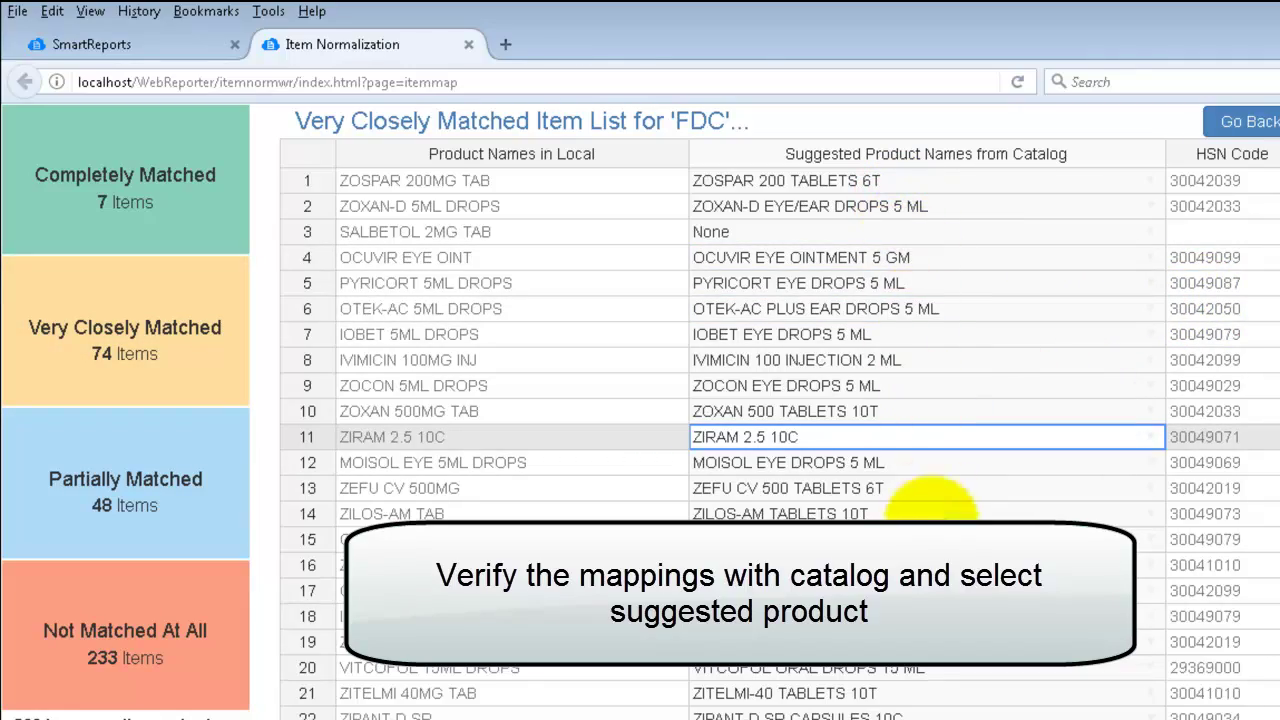
{"action": "left_click", "coordinate": [930, 642]}
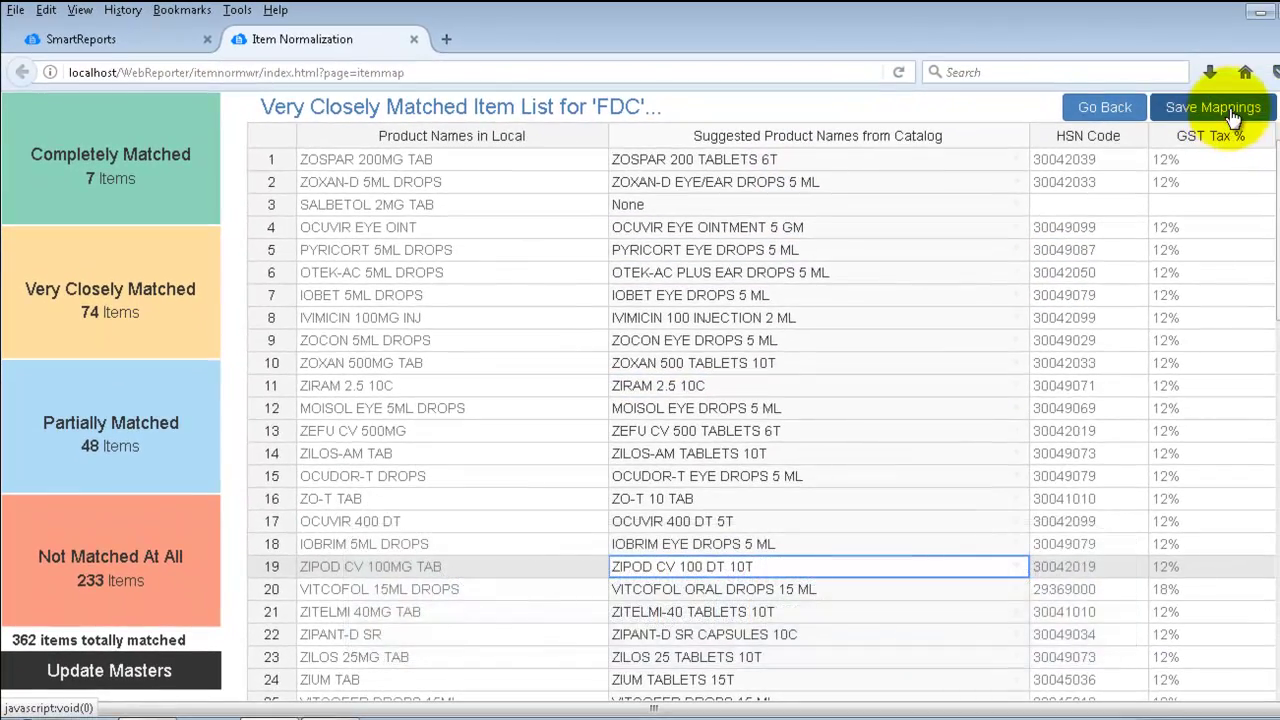
{"action": "left_click", "coordinate": [1220, 112]}
{"action": "left_click", "coordinate": [869, 270]}
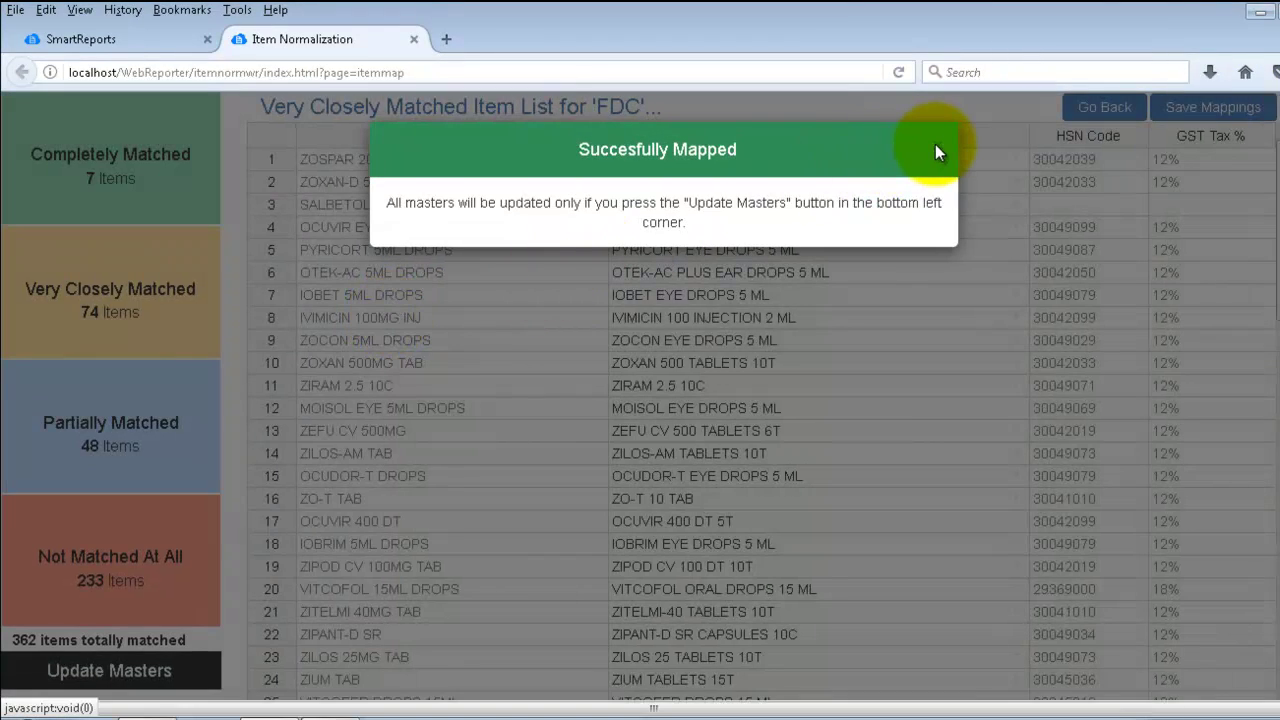
{"action": "left_click", "coordinate": [940, 152]}
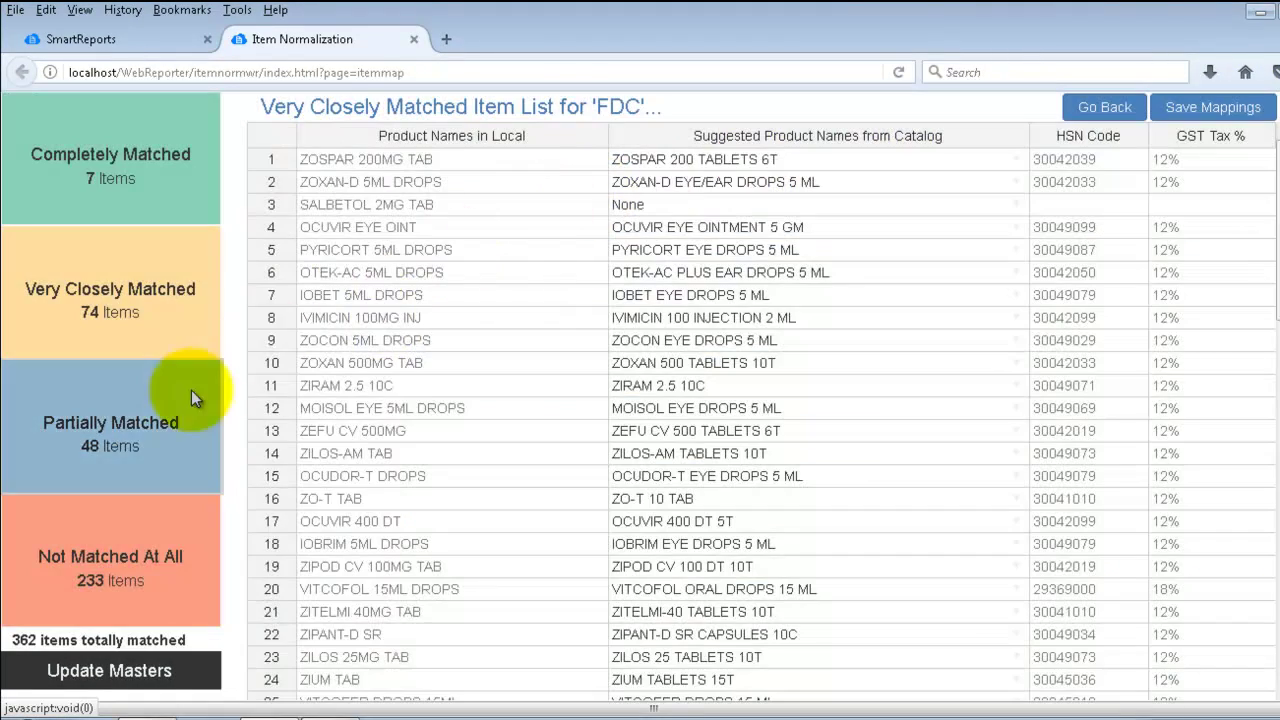
- In the partially matched item list, map ZATHRIN 250 TABLETS 6T to the catalog product ZATHRIN 250 TABLETS 10T
{"action": "left_click", "coordinate": [137, 428]}
{"action": "left_click", "coordinate": [663, 163]}
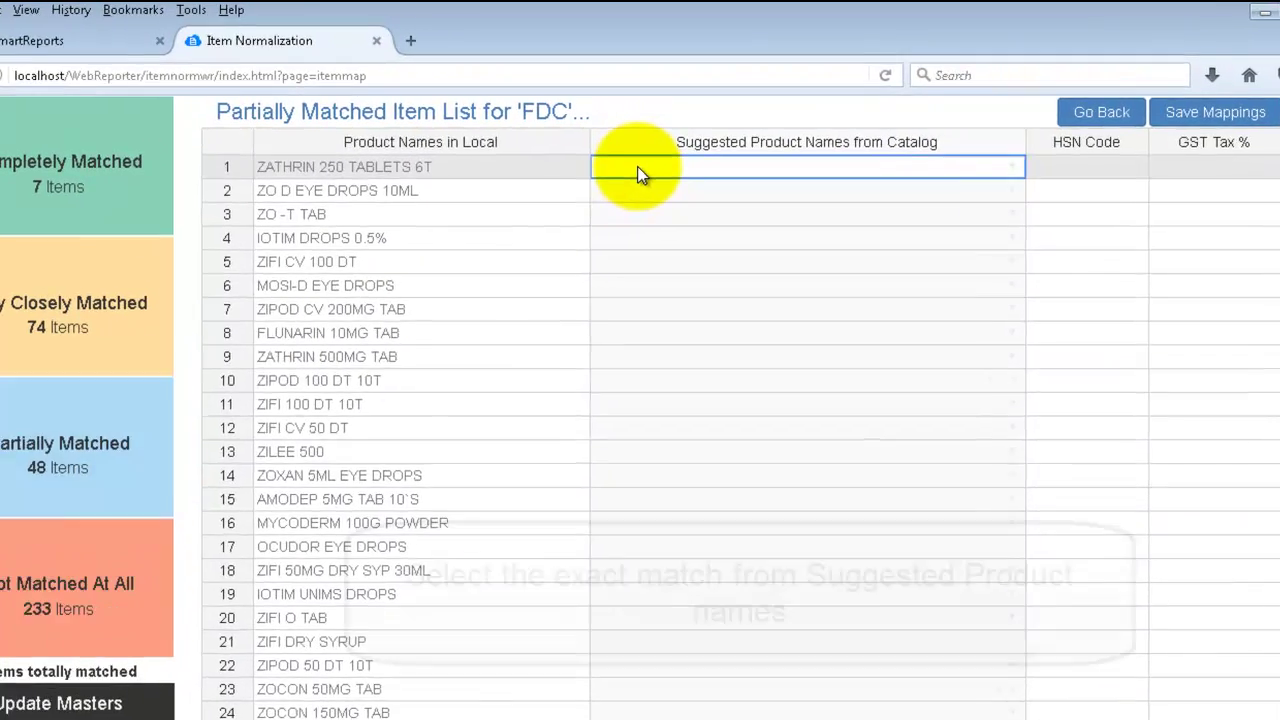
{"action": "left_click", "coordinate": [640, 172]}
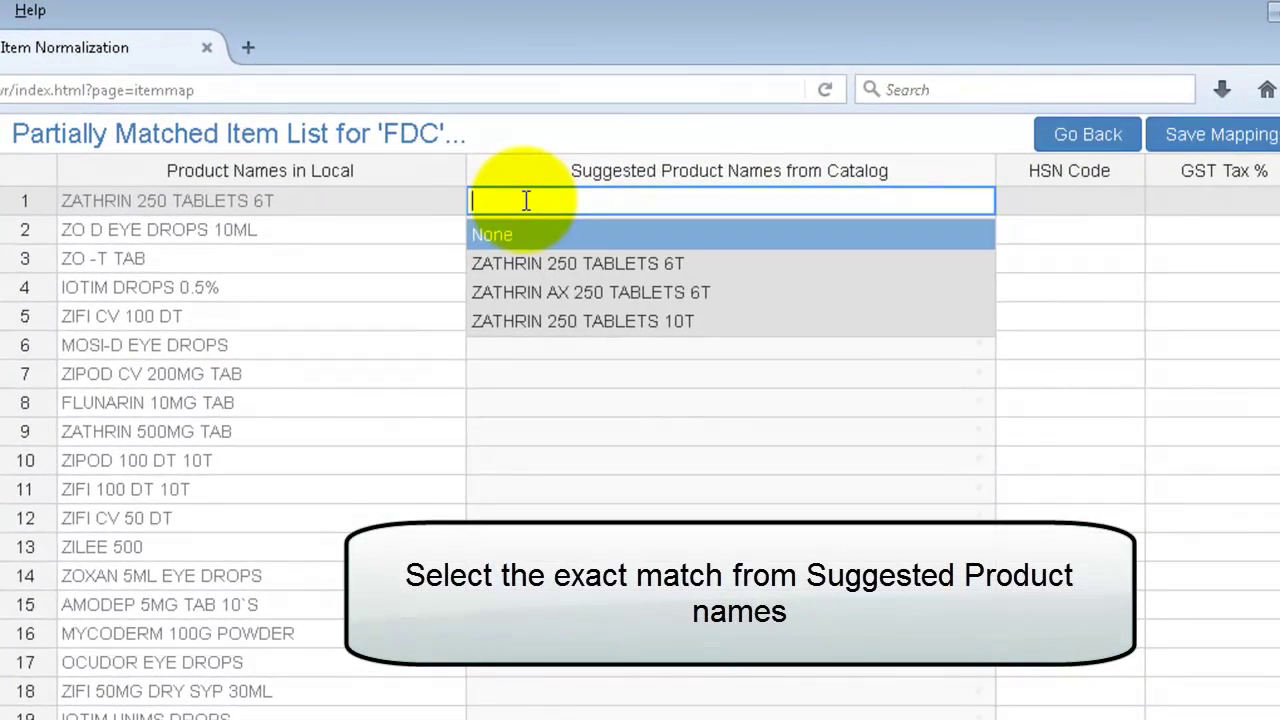
{"action": "key", "text": "Down"}
{"action": "key", "text": "Down"}
{"action": "key", "text": "Down"}
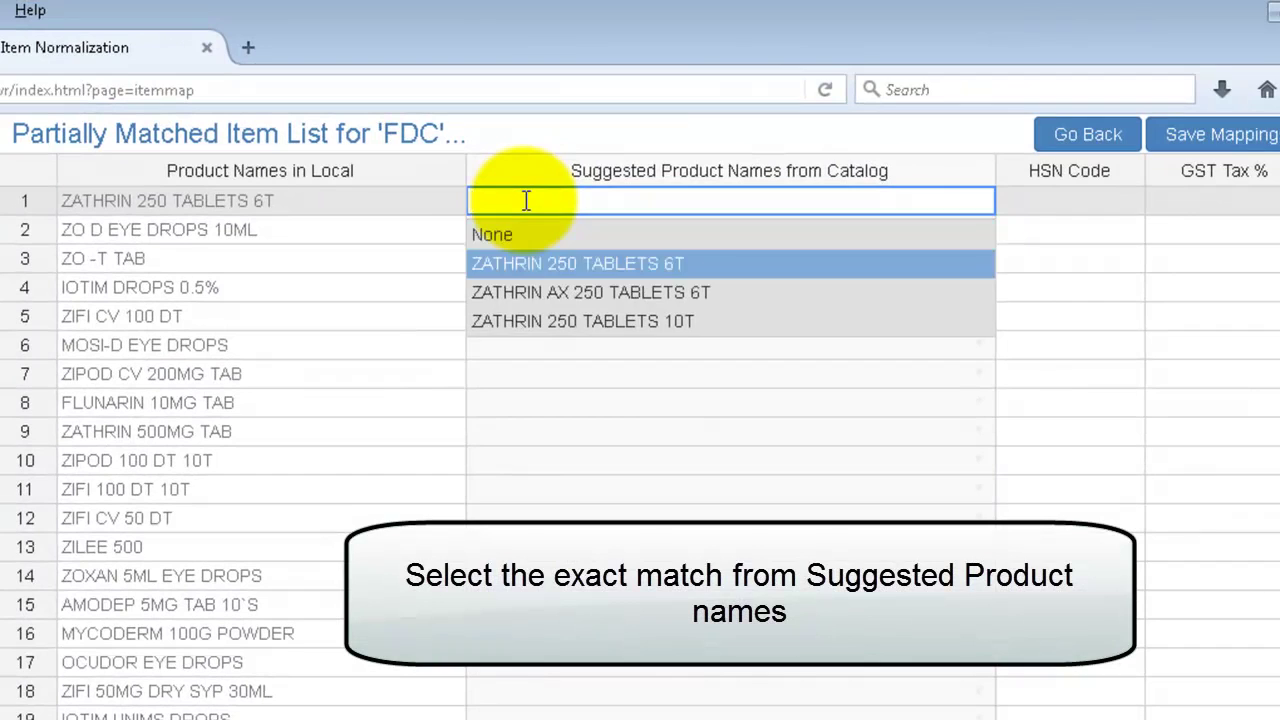
{"action": "key", "text": "Return"}
- Map MOSI-D EYE DROPS to the catalog product MOSI-DX EYE DROPS 5ML
{"action": "left_click", "coordinate": [490, 345]}
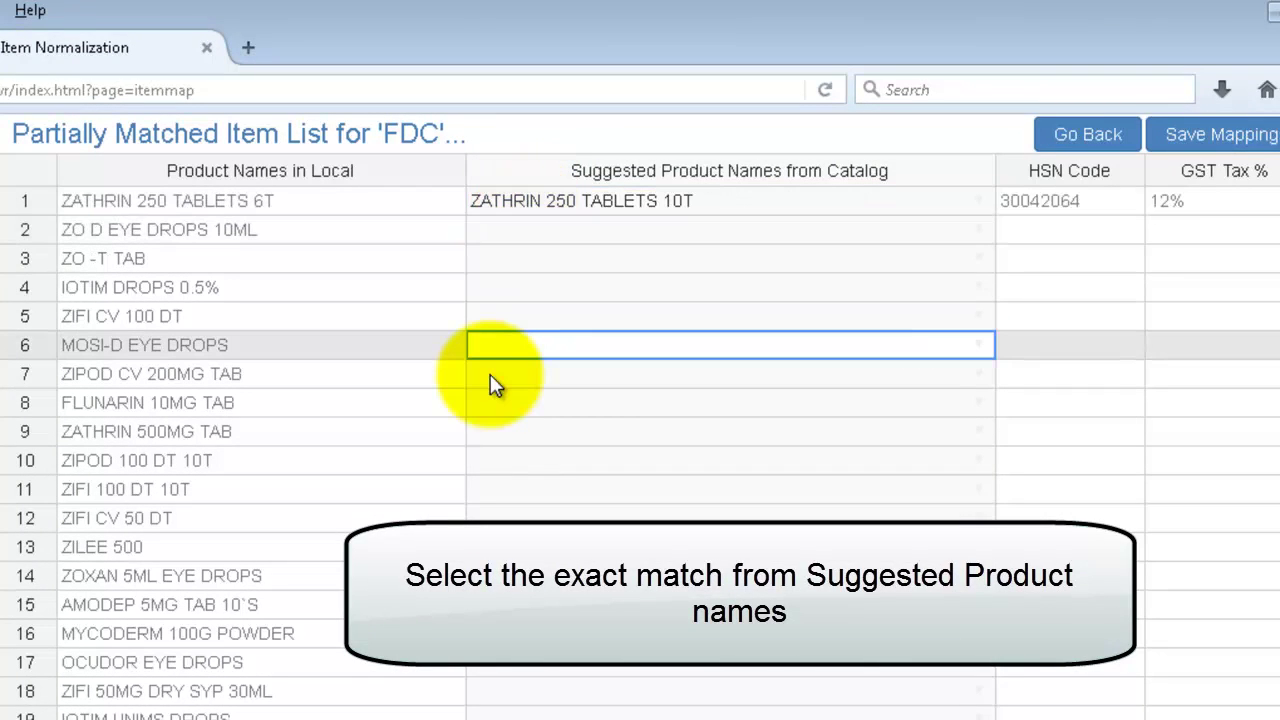
{"action": "key", "text": "Down"}
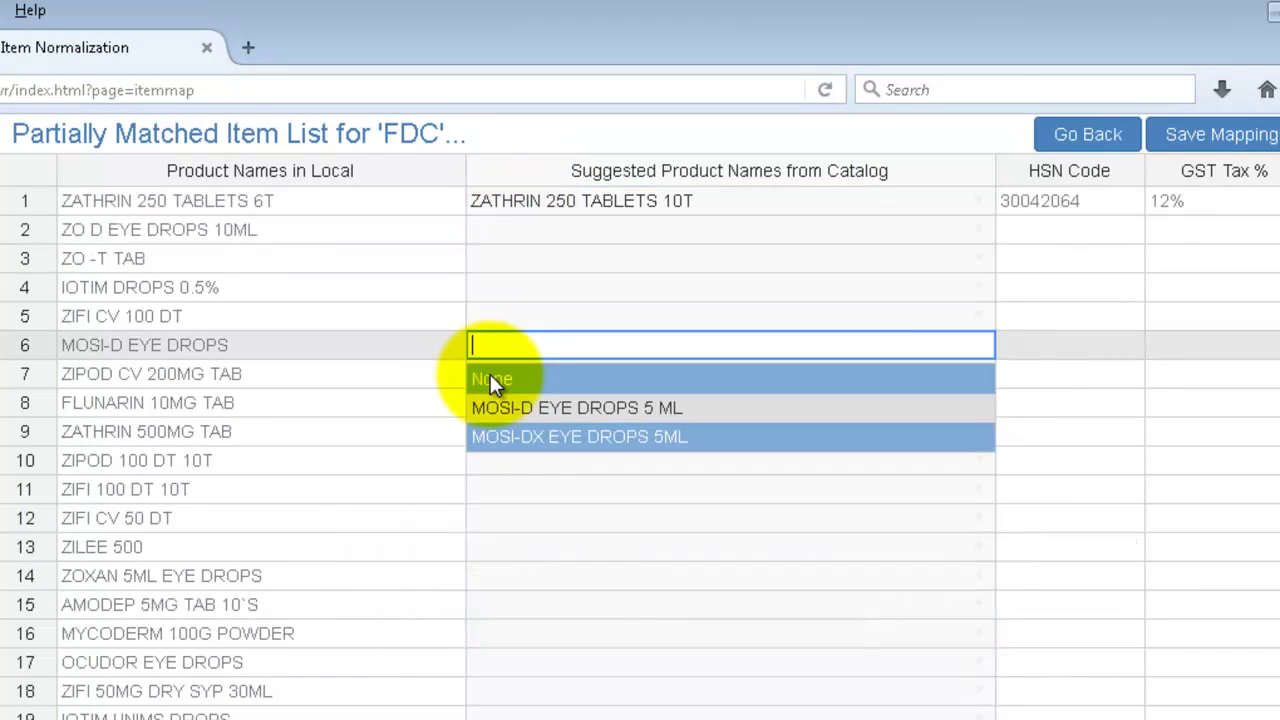
{"action": "key", "text": "Return"}
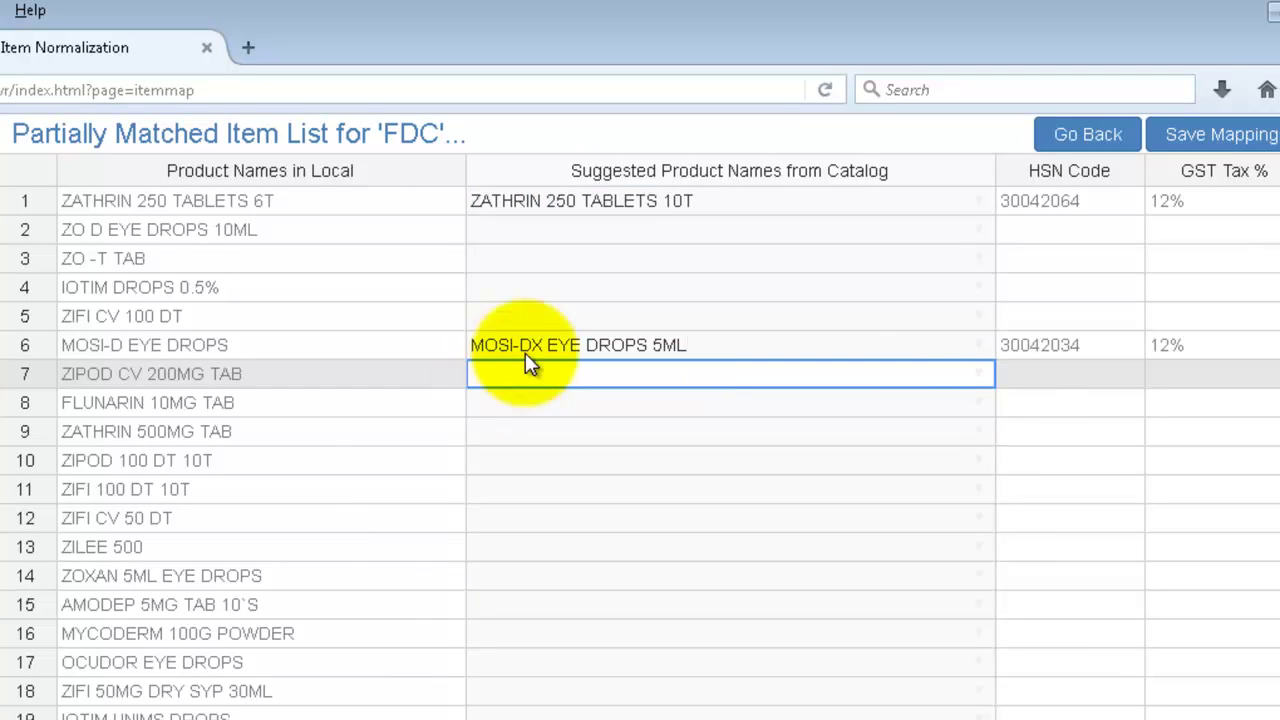
- Save and confirm the mappings of the partially matched items, closing the resulting message
{"action": "left_click", "coordinate": [1220, 142]}
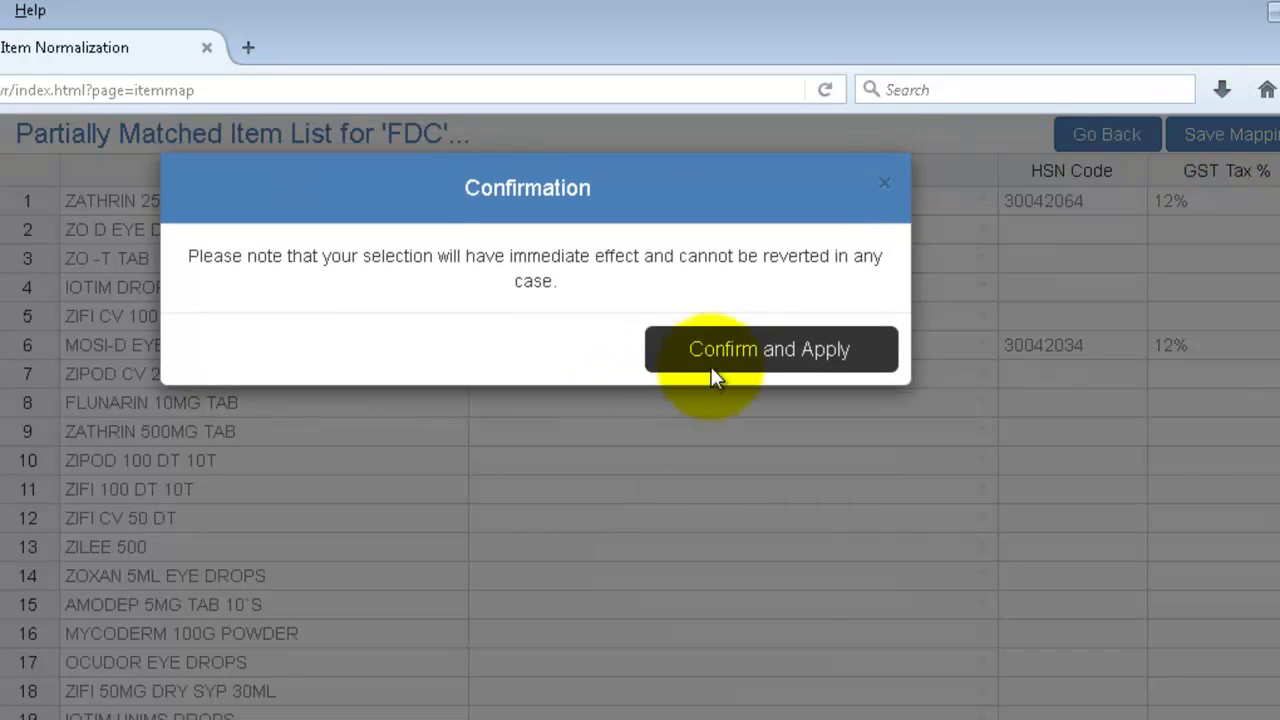
{"action": "left_click", "coordinate": [752, 352]}
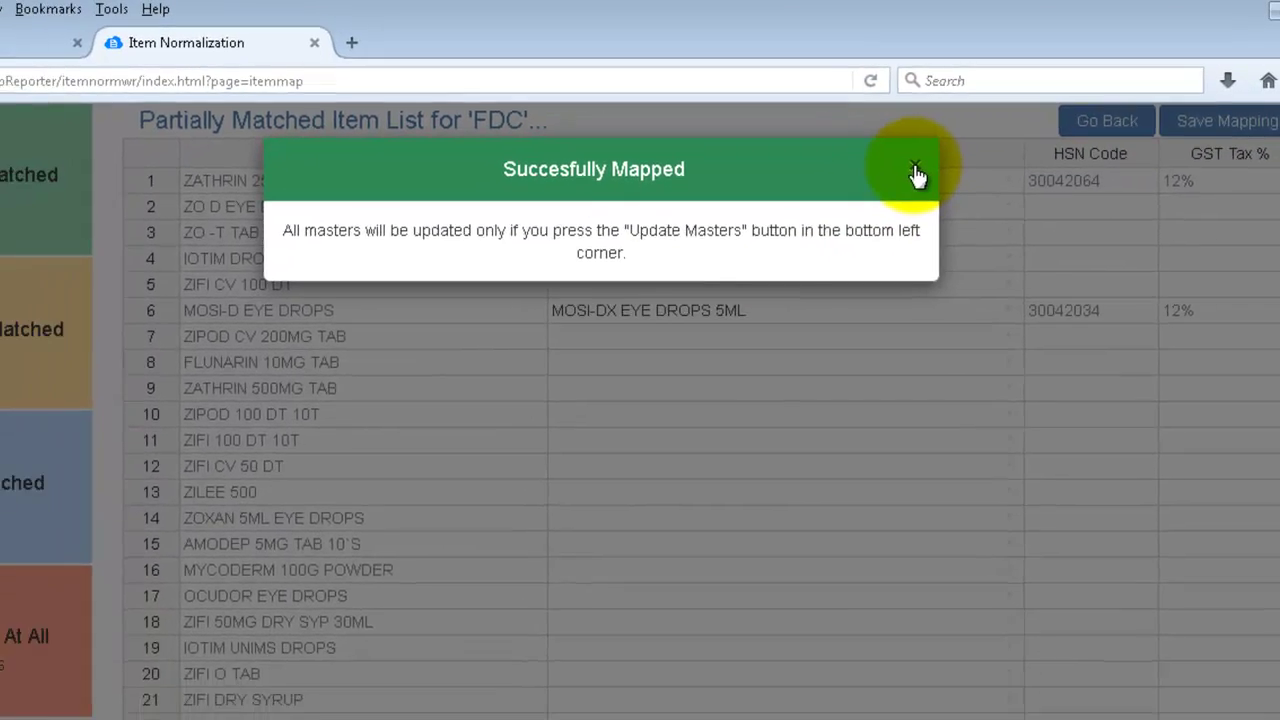
{"action": "left_click", "coordinate": [877, 178]}
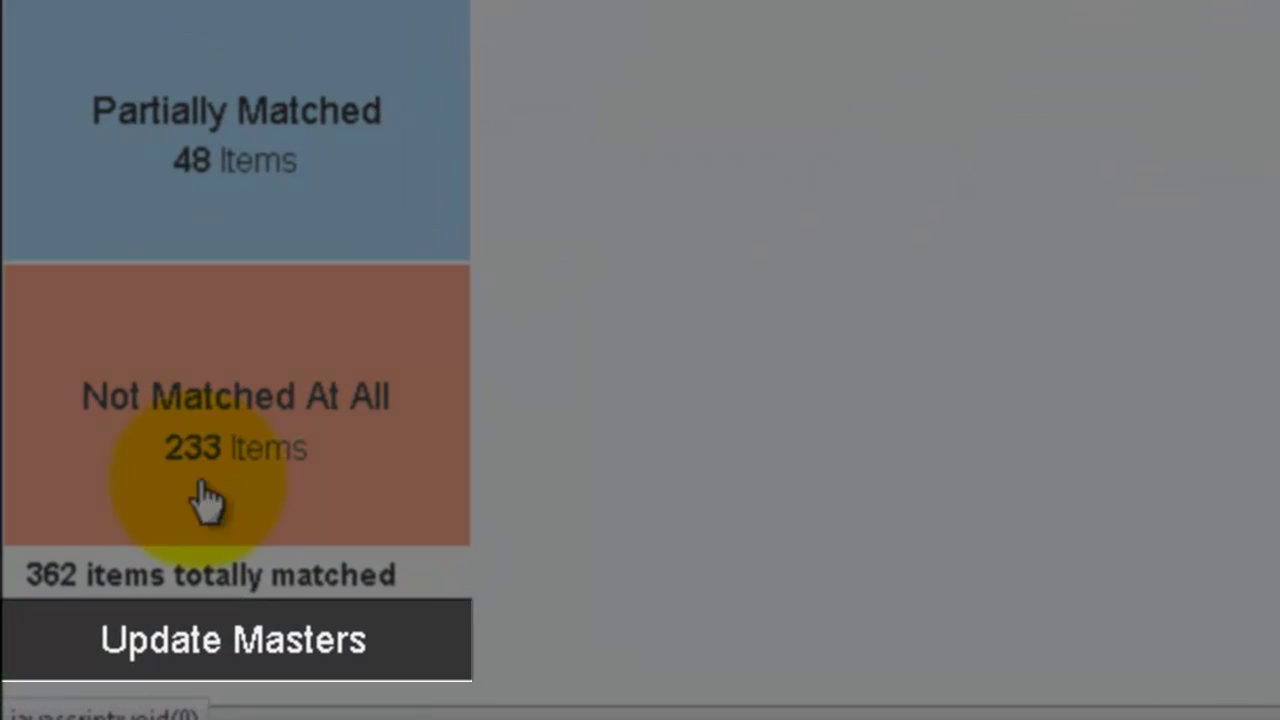
- Update the item masters with the saved mappings, with Update GST % enabled, and confirm the update
{"action": "left_click", "coordinate": [220, 645]}
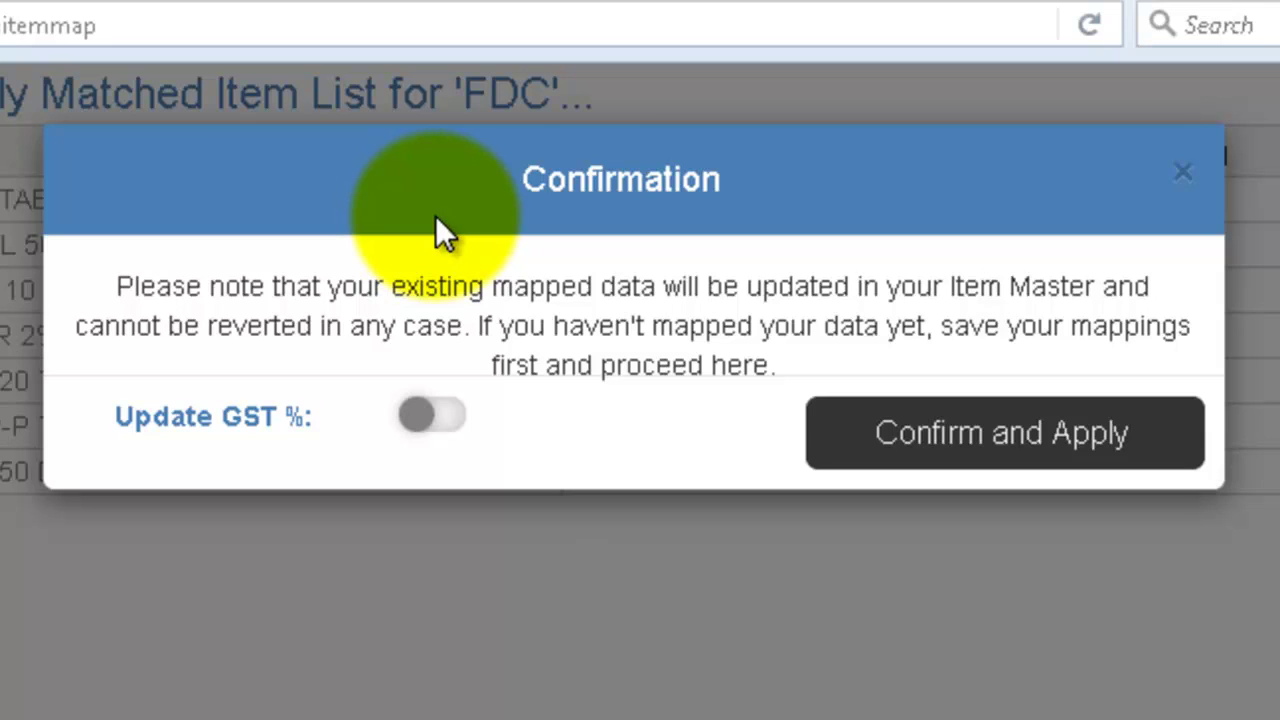
{"action": "left_click", "coordinate": [420, 438]}
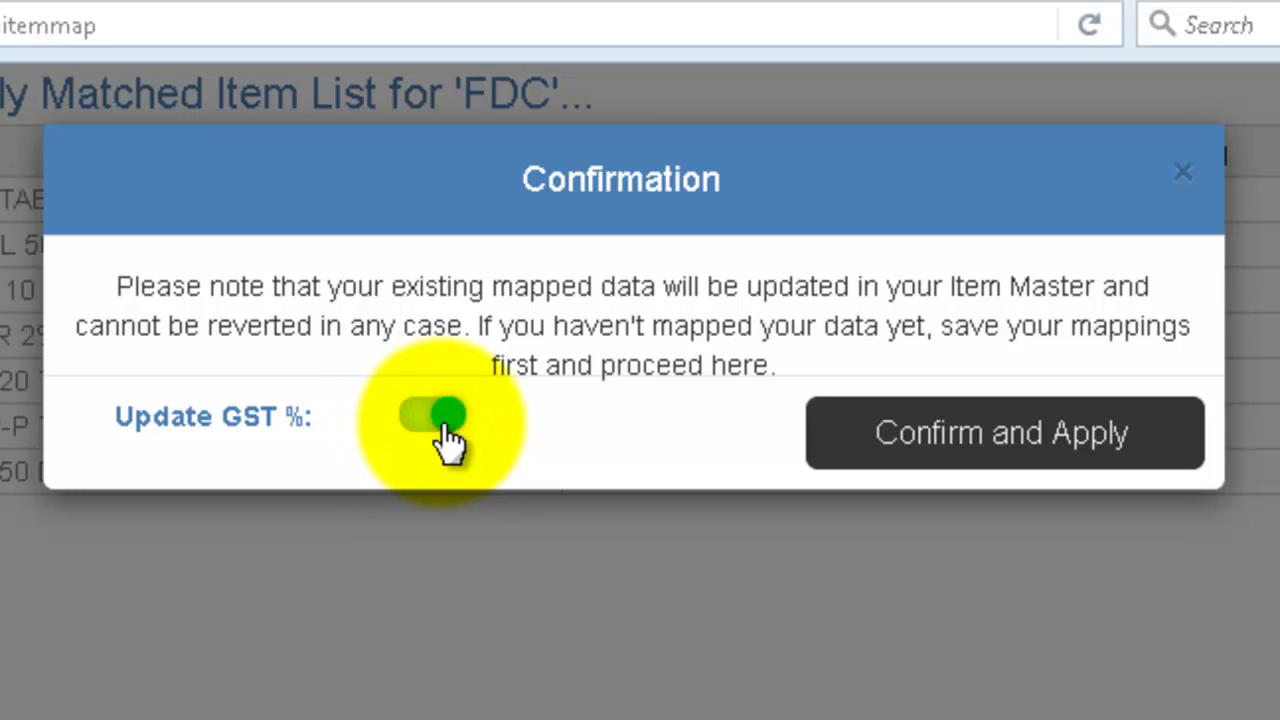
{"action": "left_click", "coordinate": [972, 447]}
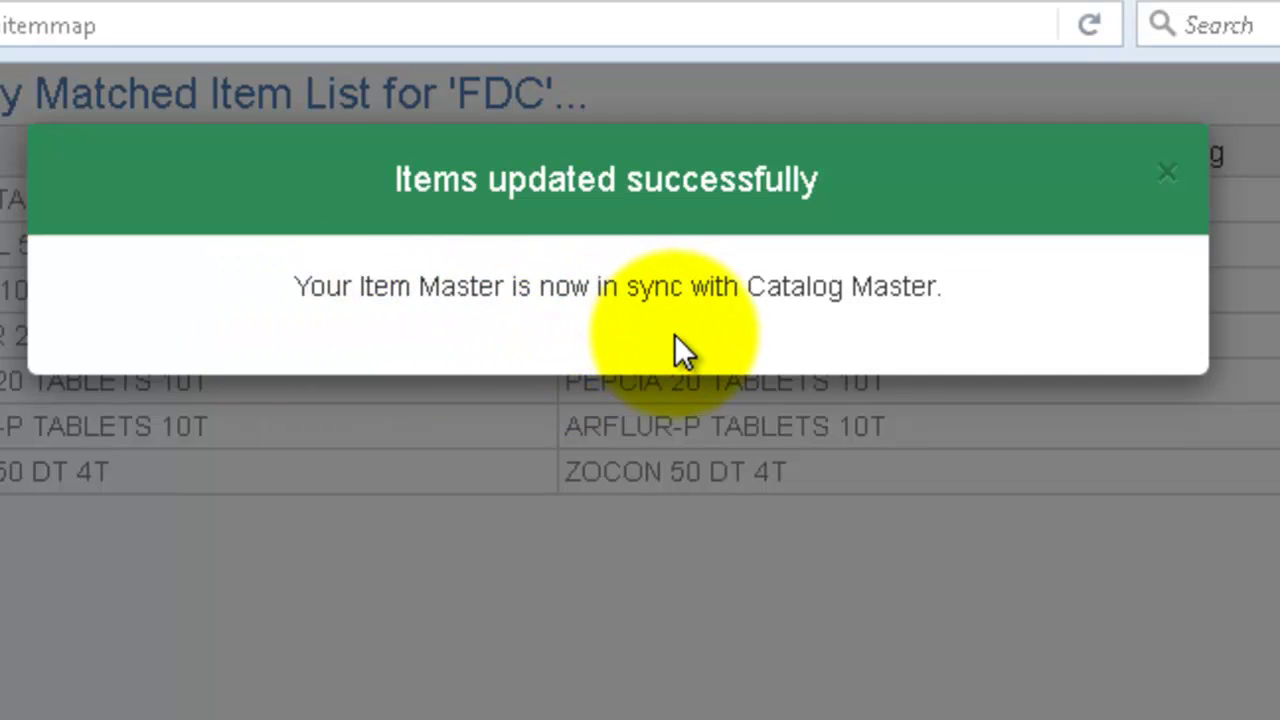
- Dismiss the update message and check the HSN code and GST tax % of ZORNO TABLETS 10T in the completely matched item list
{"action": "left_click", "coordinate": [1167, 176]}
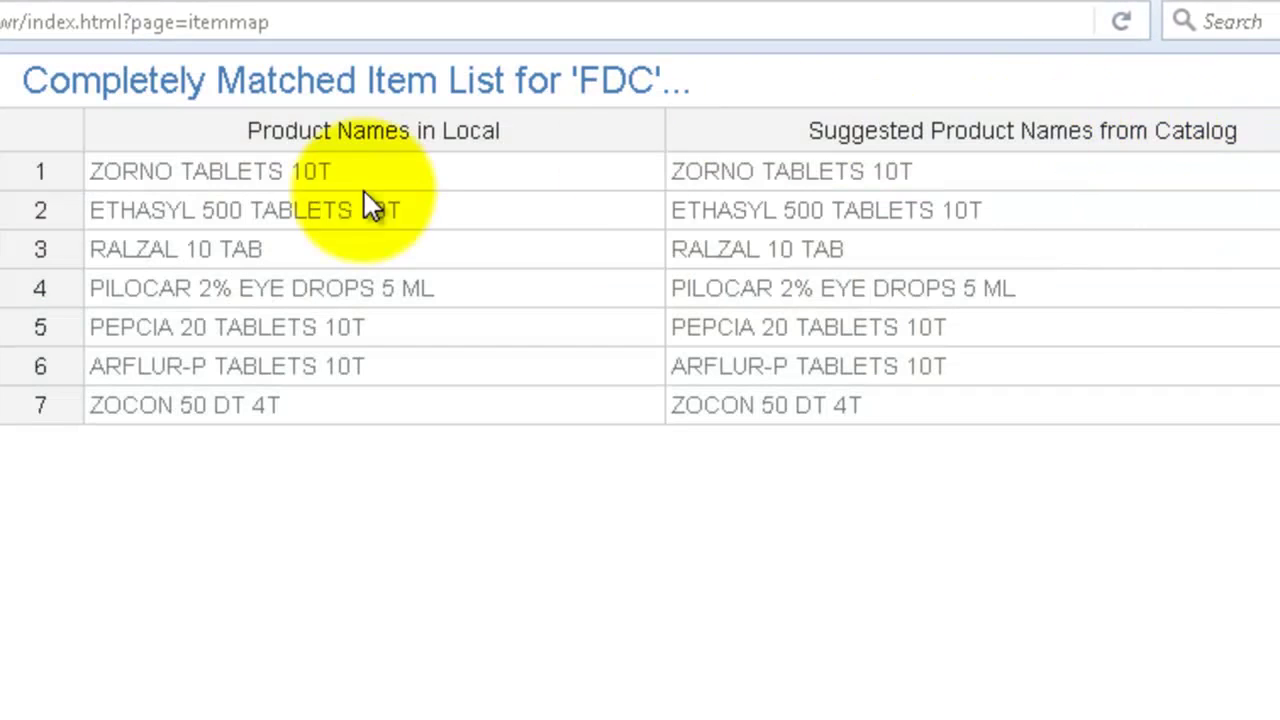
{"action": "left_click", "coordinate": [121, 170]}
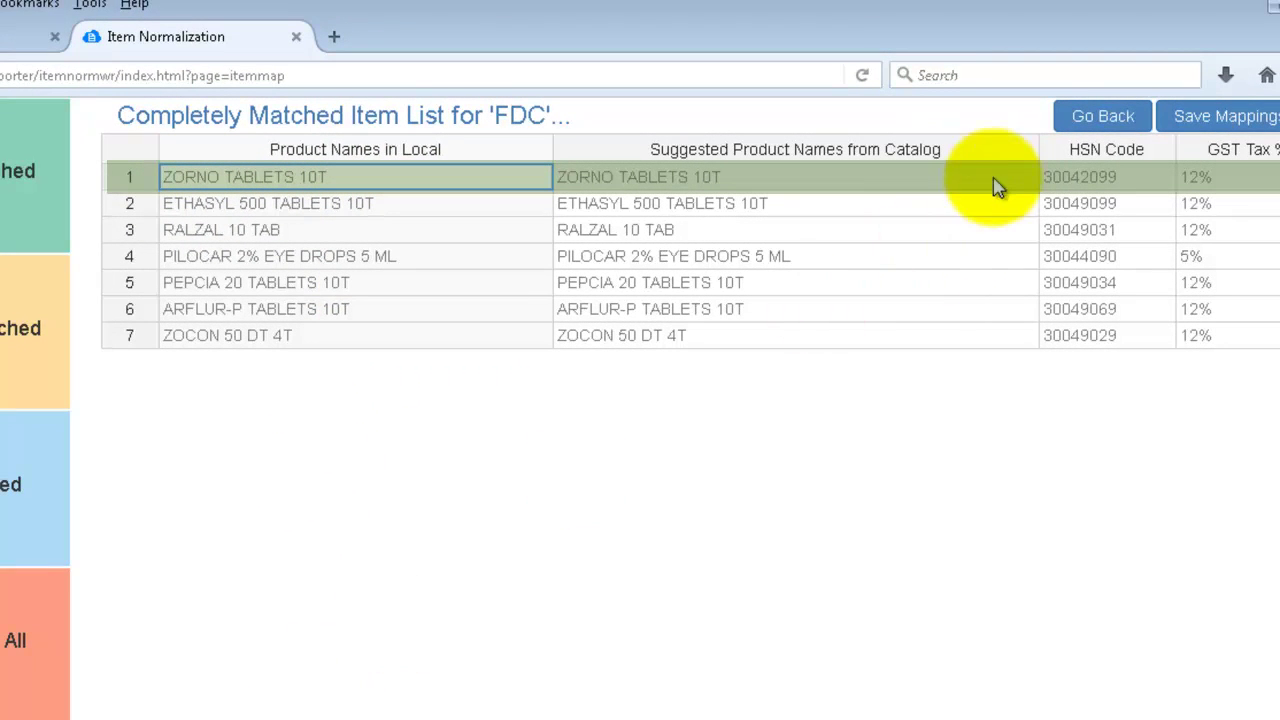
{"action": "left_click", "coordinate": [1050, 178]}
{"action": "left_click", "coordinate": [1195, 178]}
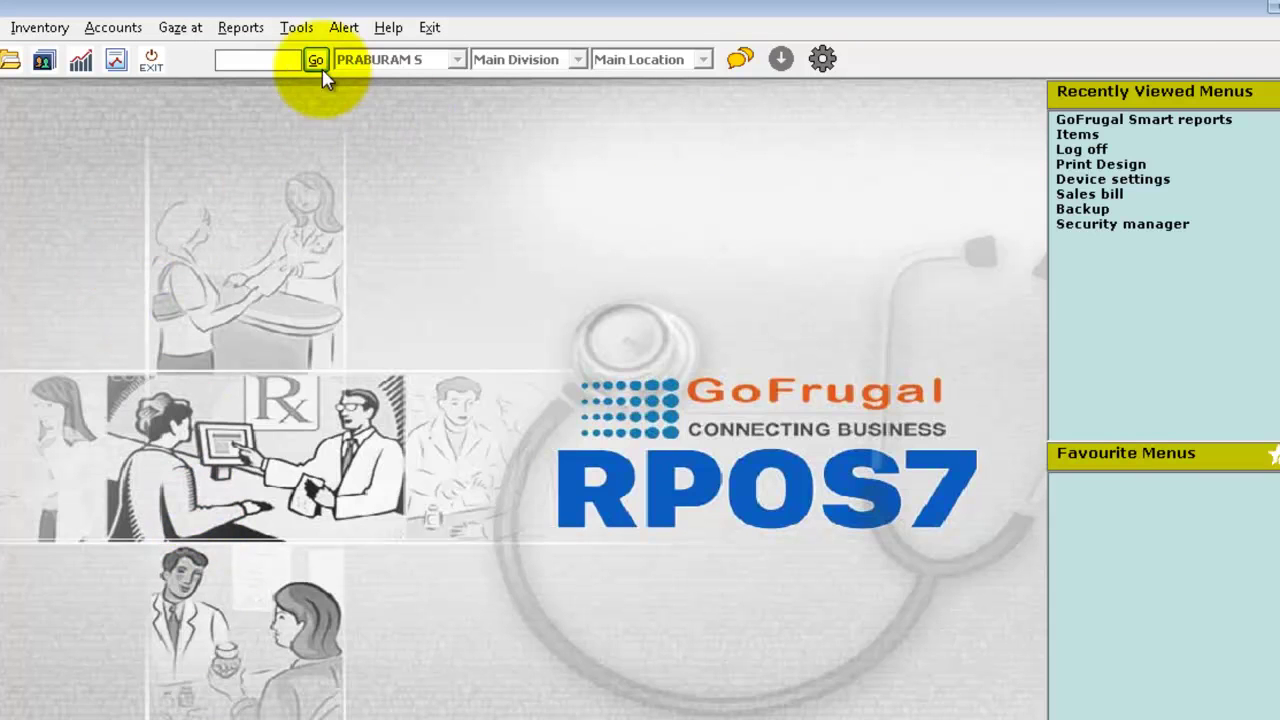
- Switch to GoFrugal RPOS7, search the menu list for "item" and open the Item Master
{"action": "left_click", "coordinate": [316, 61]}
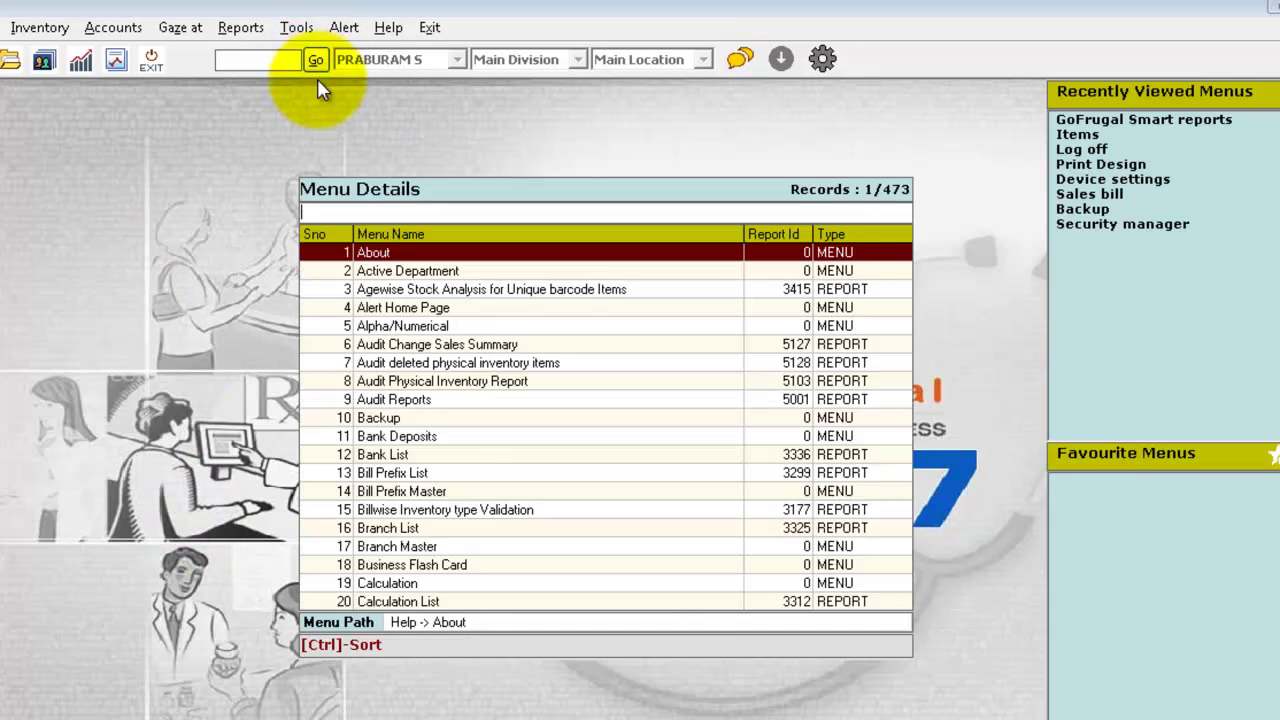
{"action": "type", "text": "item"}
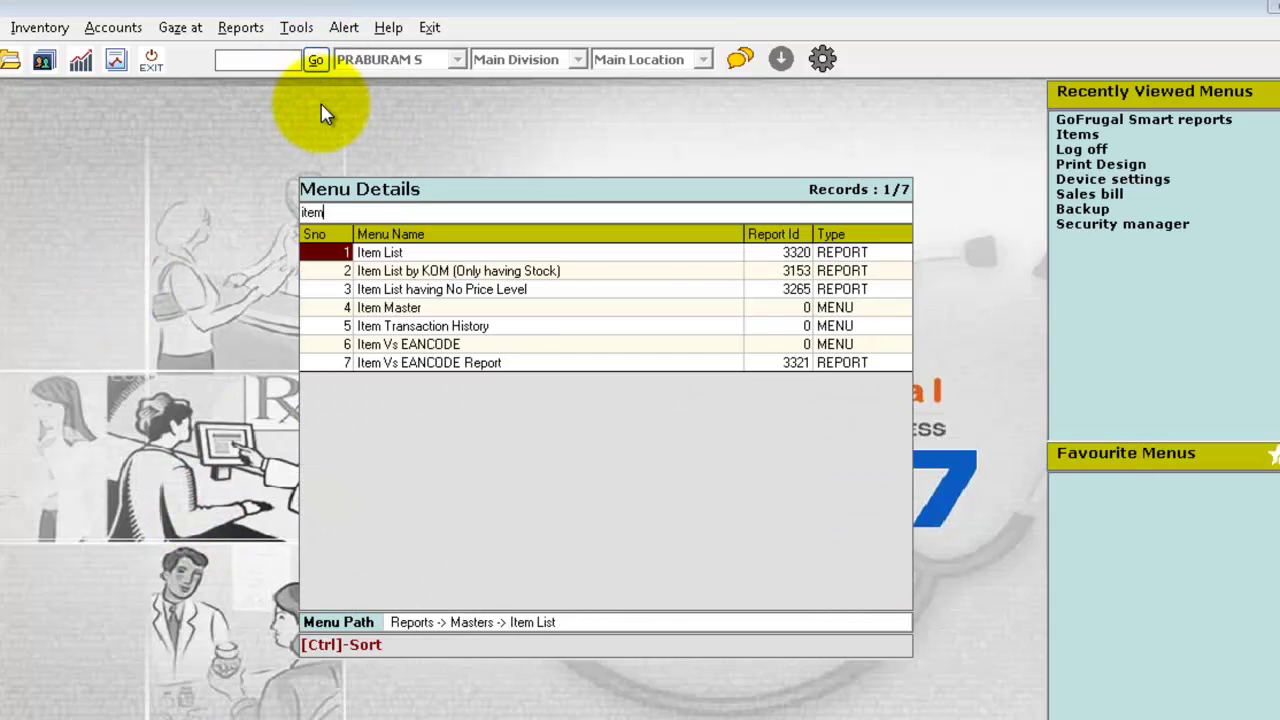
{"action": "key", "text": "Down"}
{"action": "key", "text": "Down"}
{"action": "key", "text": "Down"}
{"action": "key", "text": "Return"}
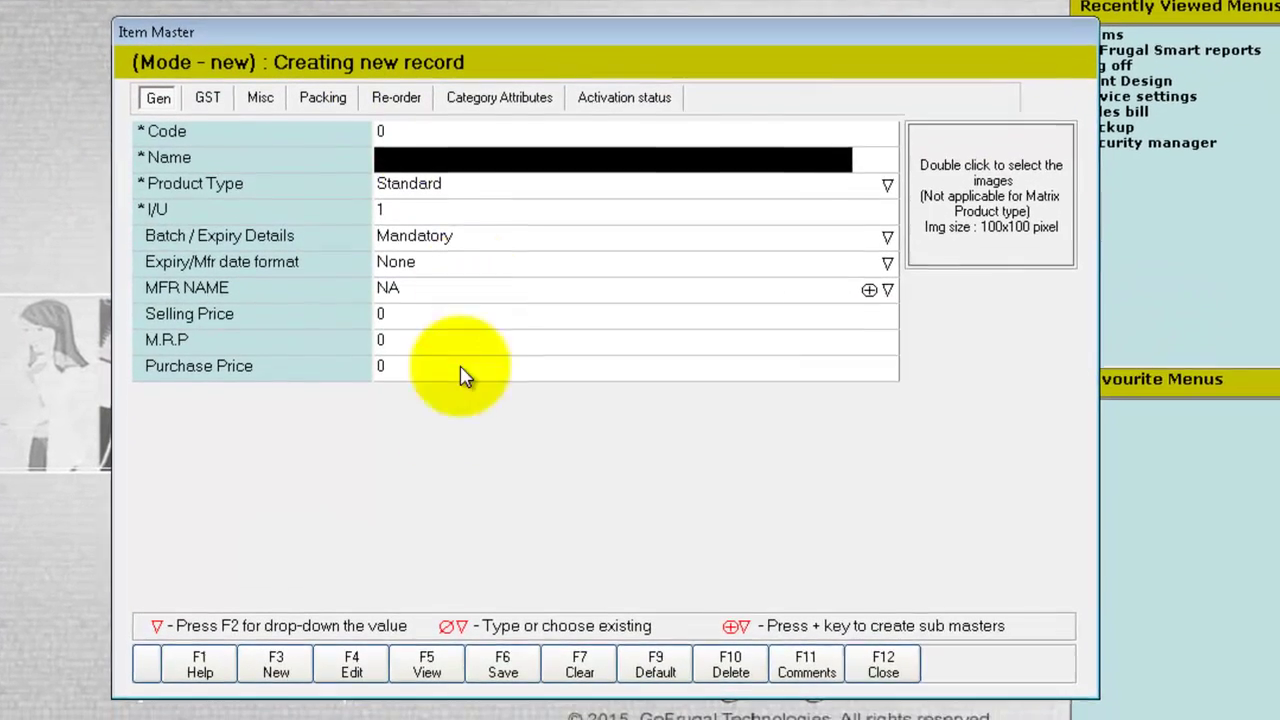
- Open the ZORNO TABLETS 10T record in edit mode and examine its HSN/SAC code and GST tax %
{"action": "left_click", "coordinate": [358, 664]}
{"action": "type", "text": "zorn"}
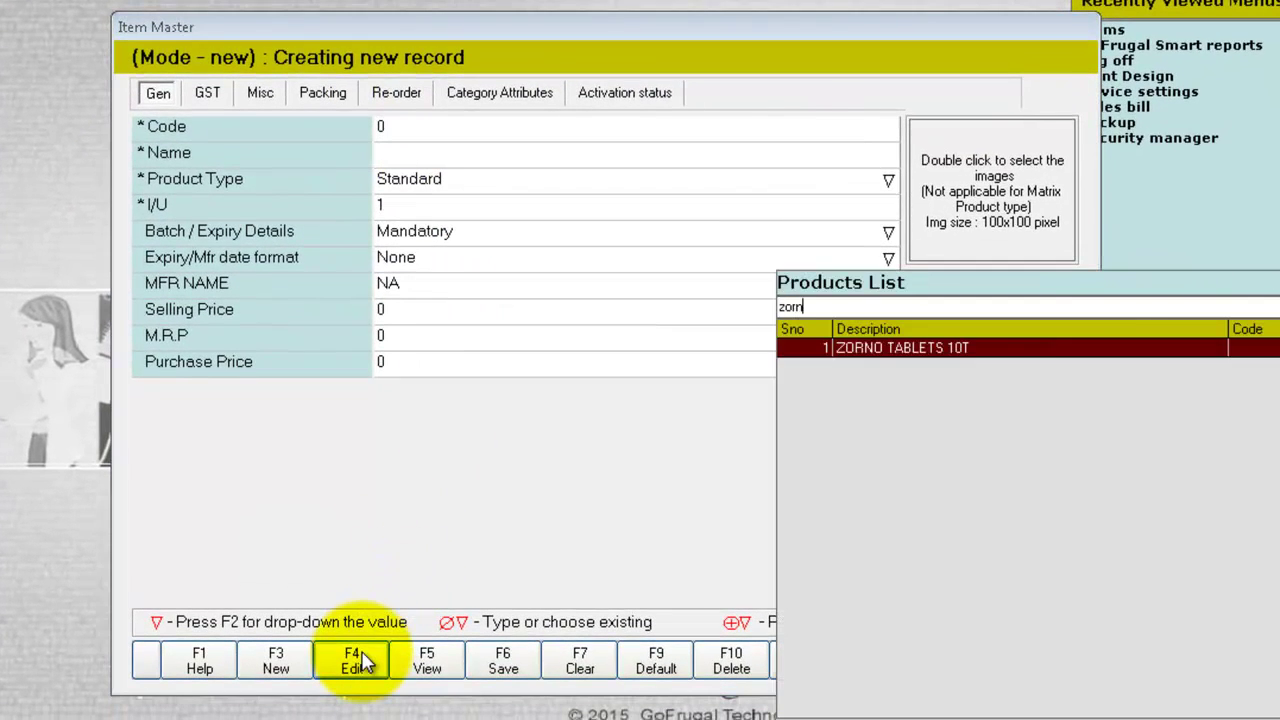
{"action": "type", "text": "o"}
{"action": "key", "text": "Return"}
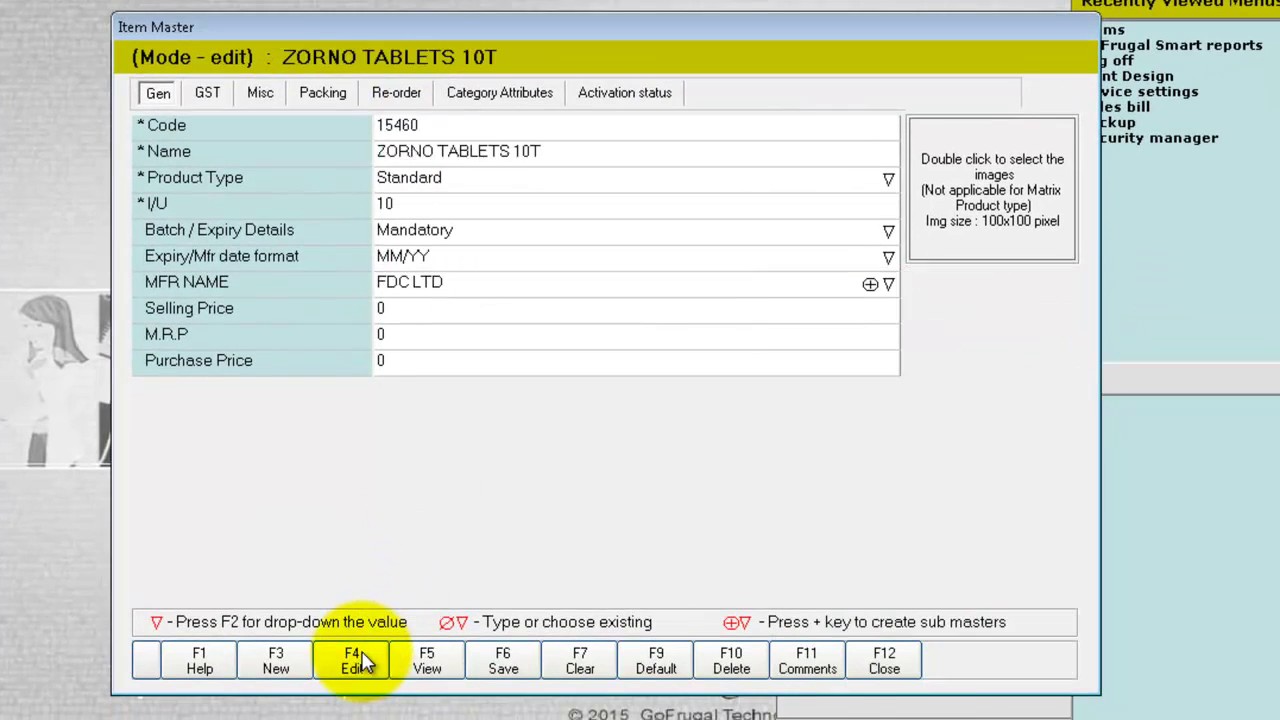
{"action": "left_click", "coordinate": [210, 94]}
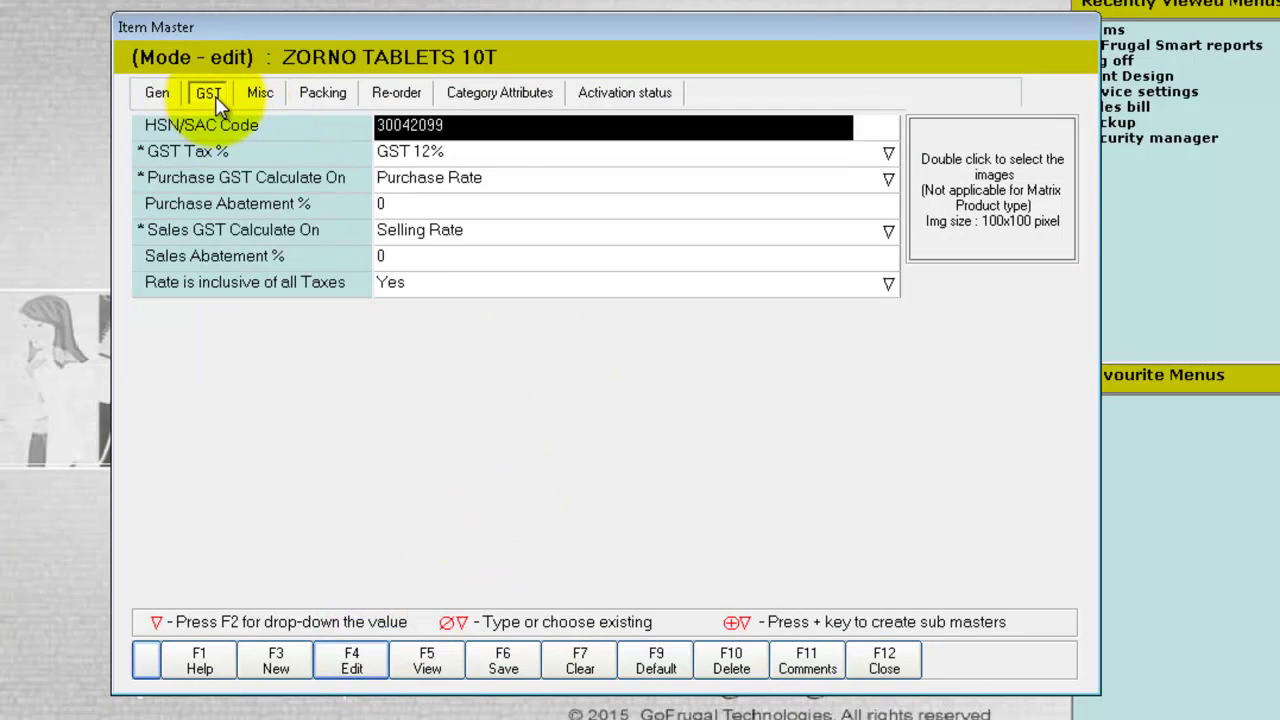
{"action": "left_click", "coordinate": [437, 158]}
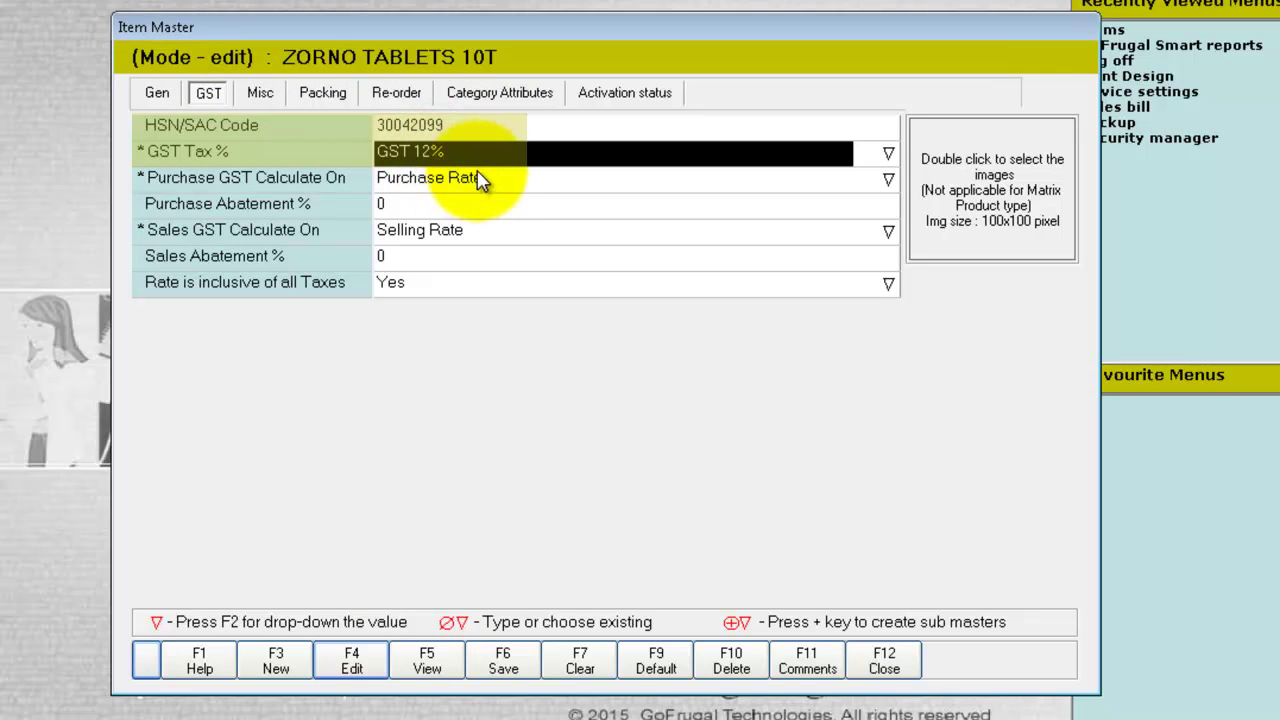